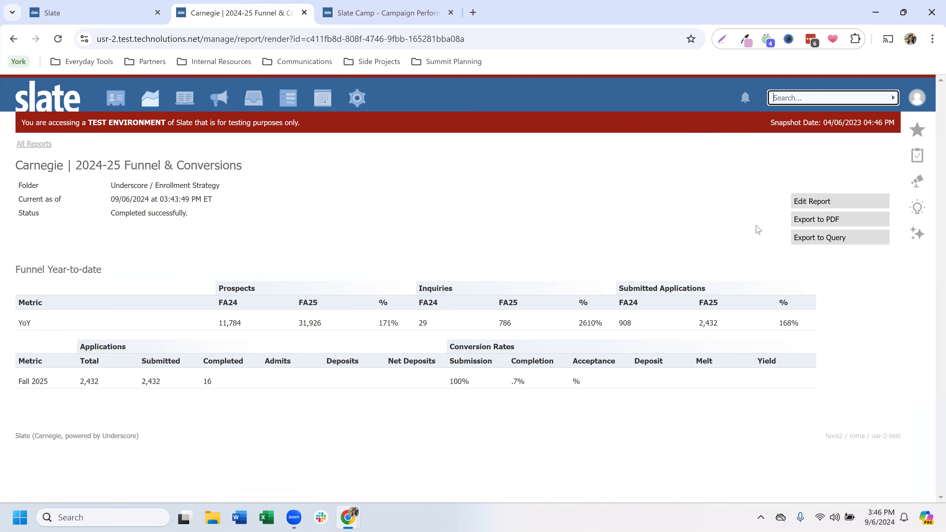
Step: Group the YoY data table in the FY 24-25 Funnel YTD part by the direct Person Major export and save it
left_click(800, 202)
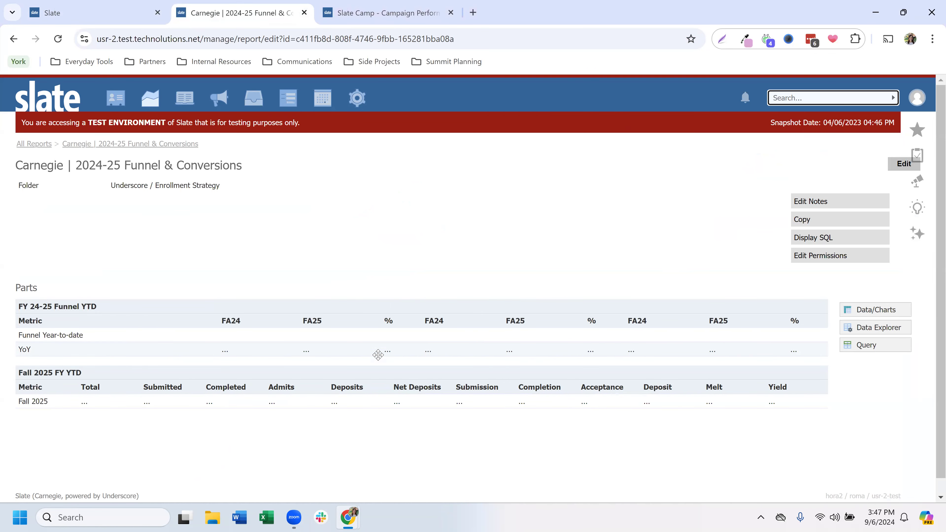
left_click(363, 337)
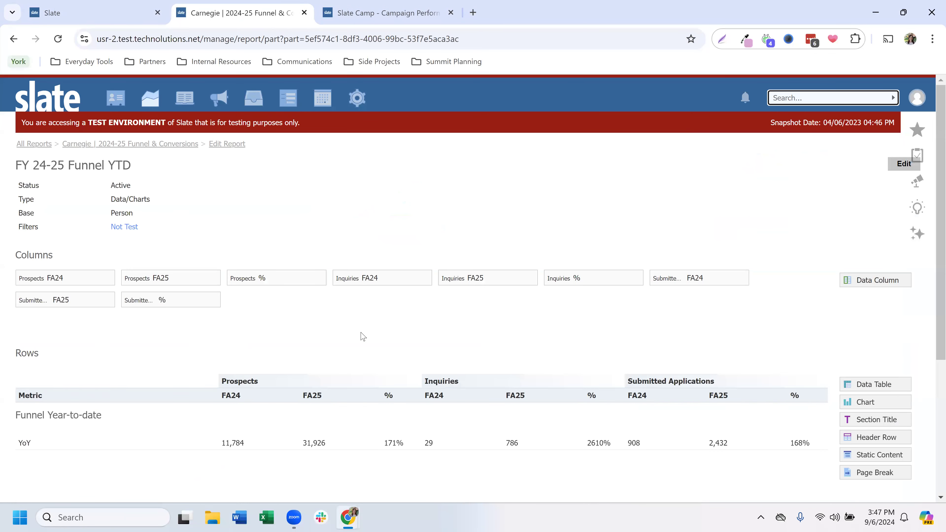
left_click(296, 444)
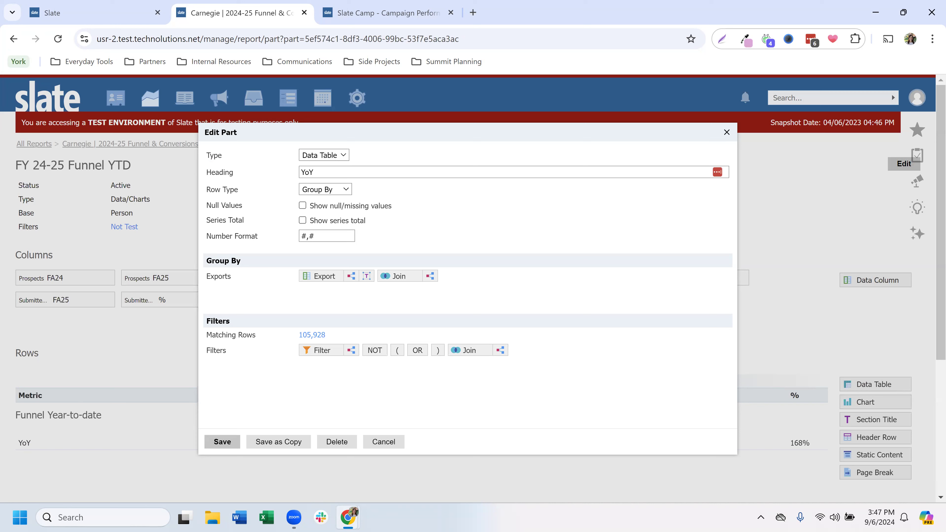
left_click(324, 276)
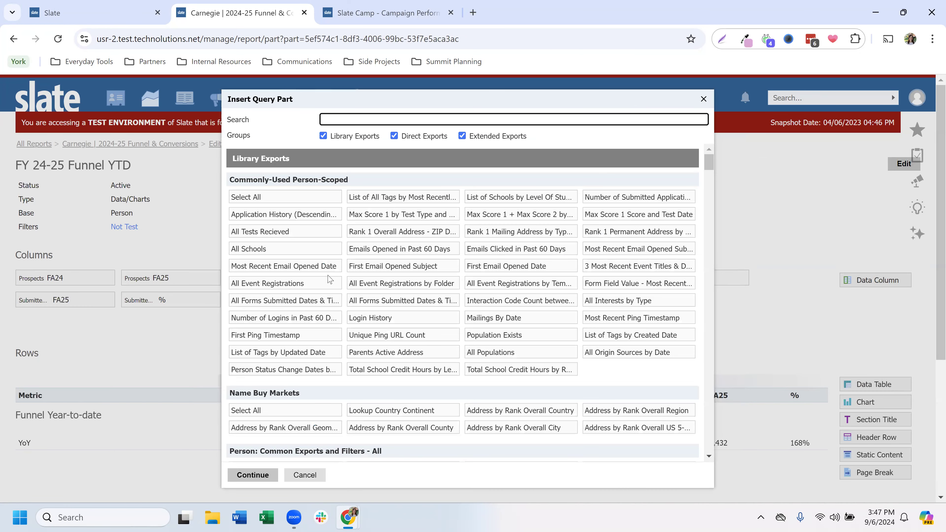
type("major")
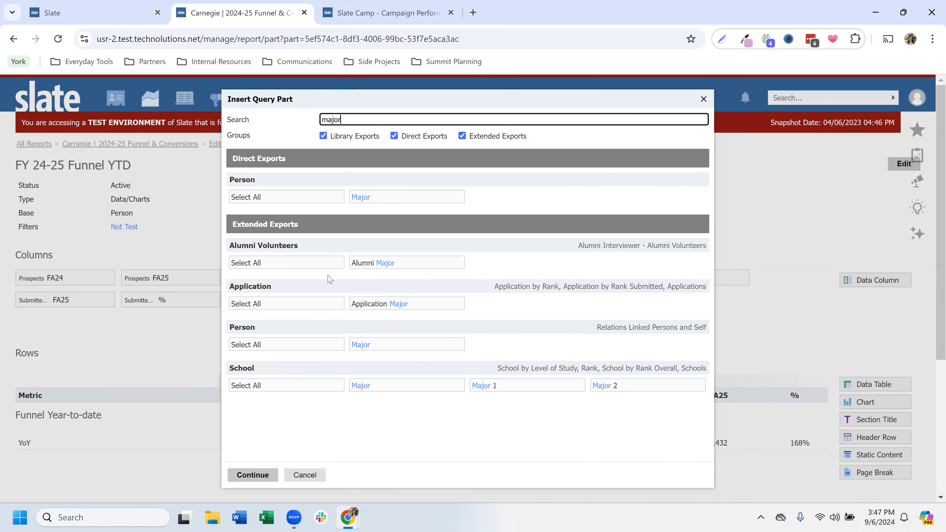
left_click(374, 198)
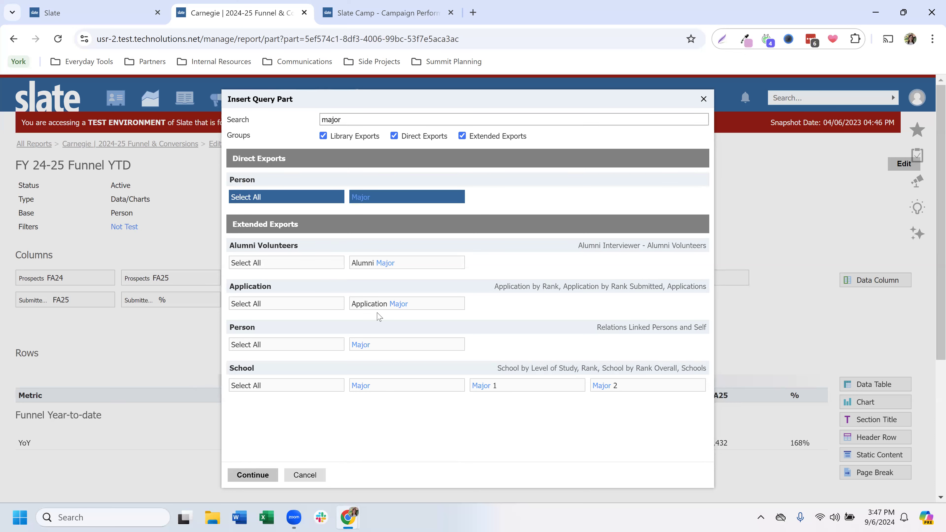
left_click(253, 475)
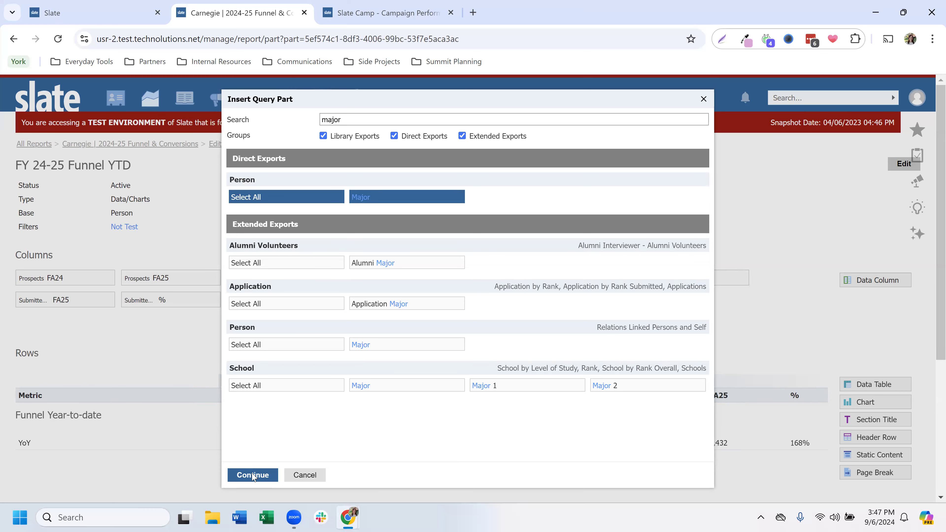
left_click(224, 442)
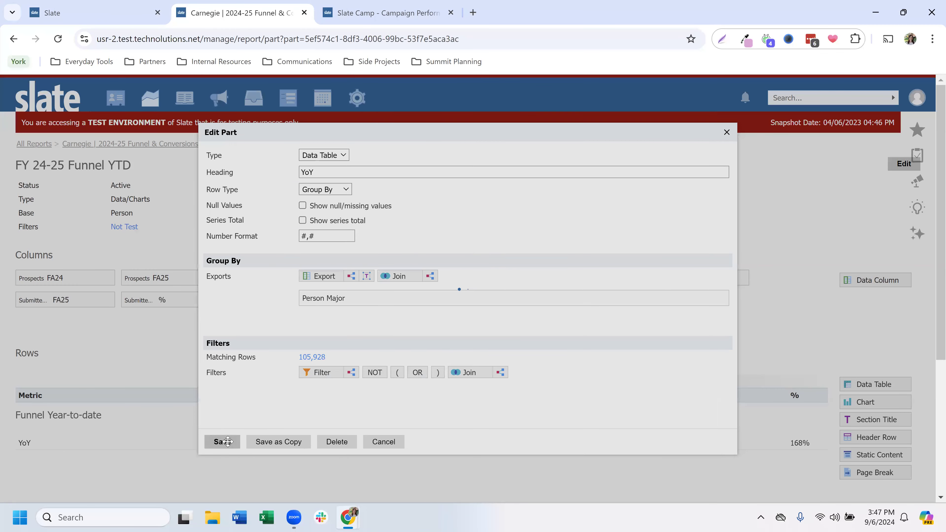
Step: Return to the Funnel & Conversions report and review the year-to-date funnel figures for each major
left_click(176, 147)
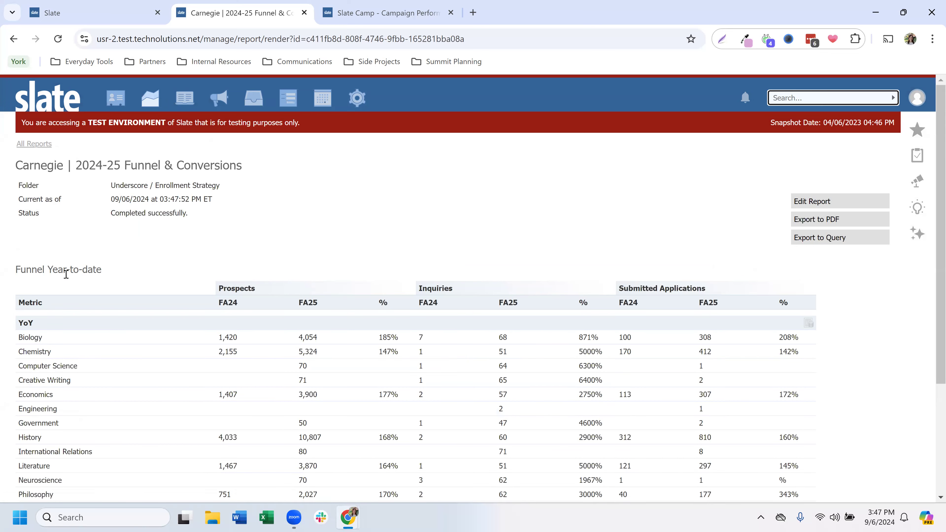
scroll(63, 271, "down", 3)
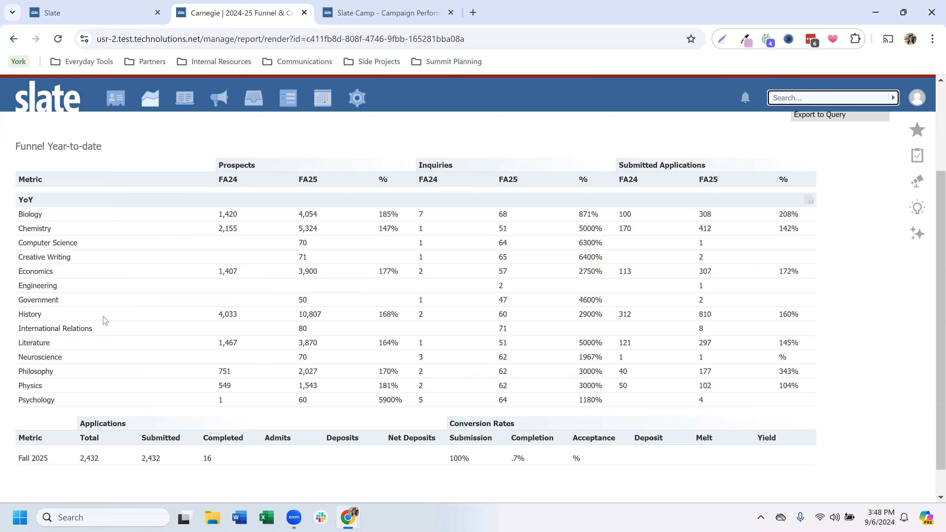
scroll(106, 321, "up", 3)
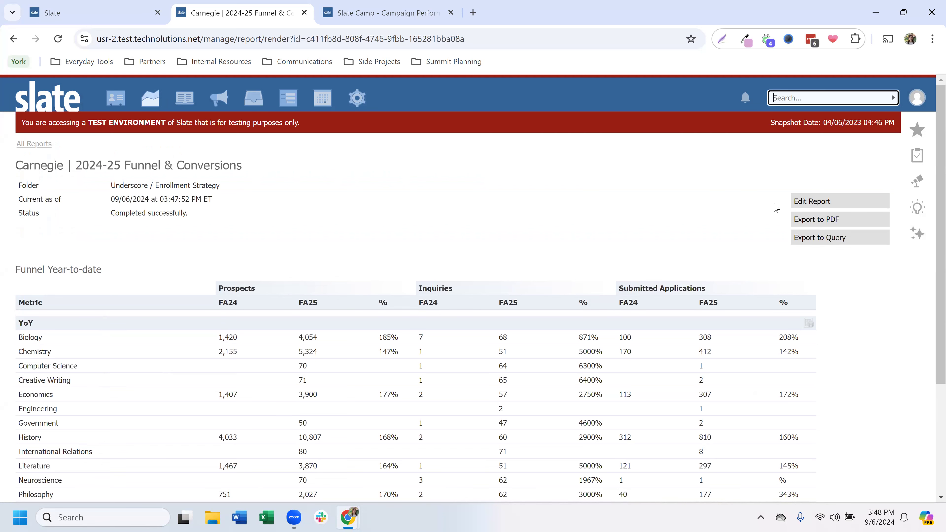
Step: Add a literal named Totals with the text Totals to the YoY table's grouping, place it above Person Major, and save
left_click(802, 203)
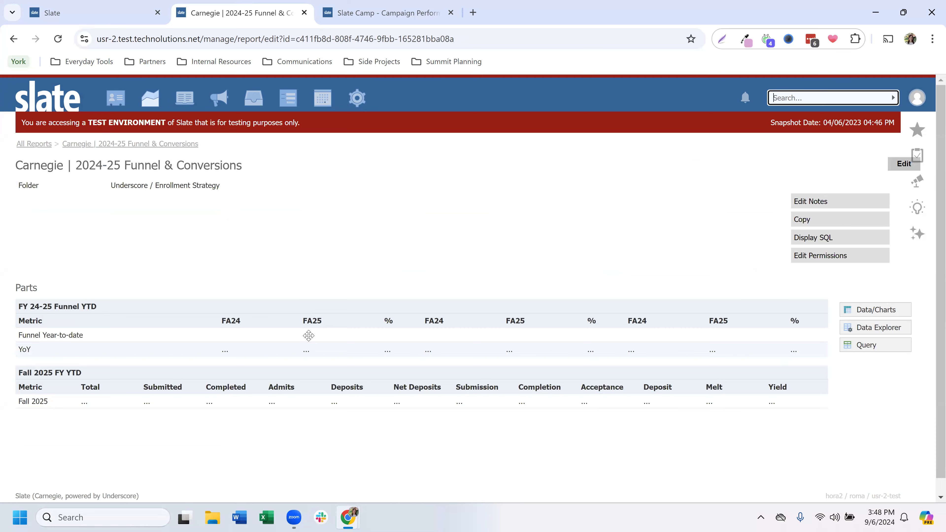
left_click(309, 335)
scroll(287, 358, "down", 3)
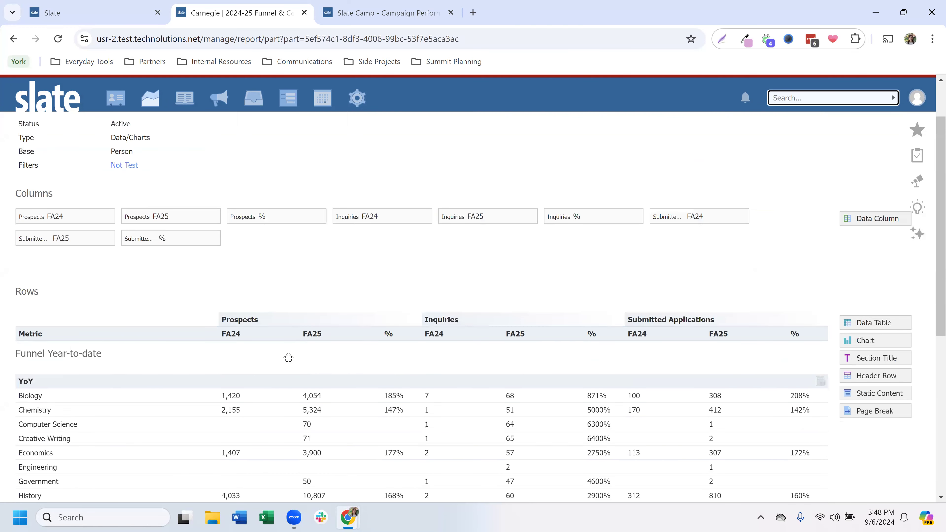
left_click(283, 390)
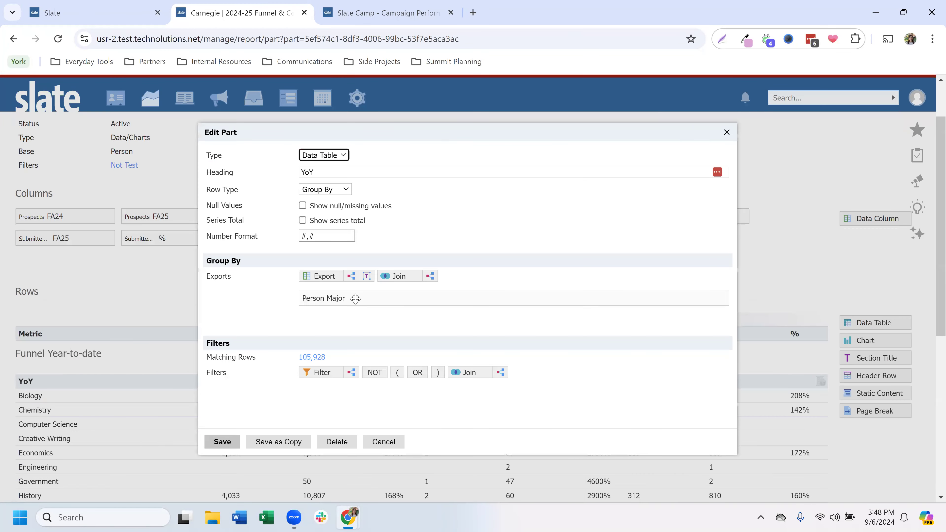
mouse_move(356, 298)
left_click(369, 278)
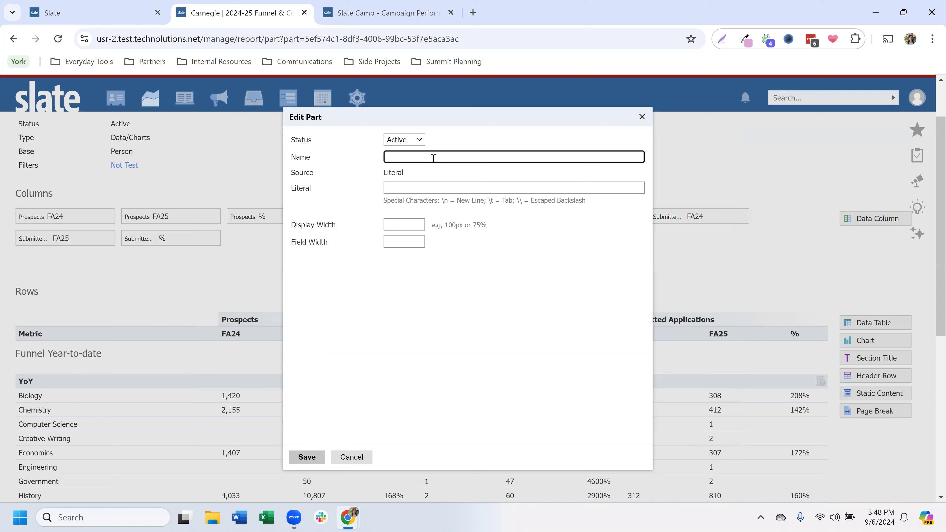
type("Totals")
key("Tab")
type("Totals")
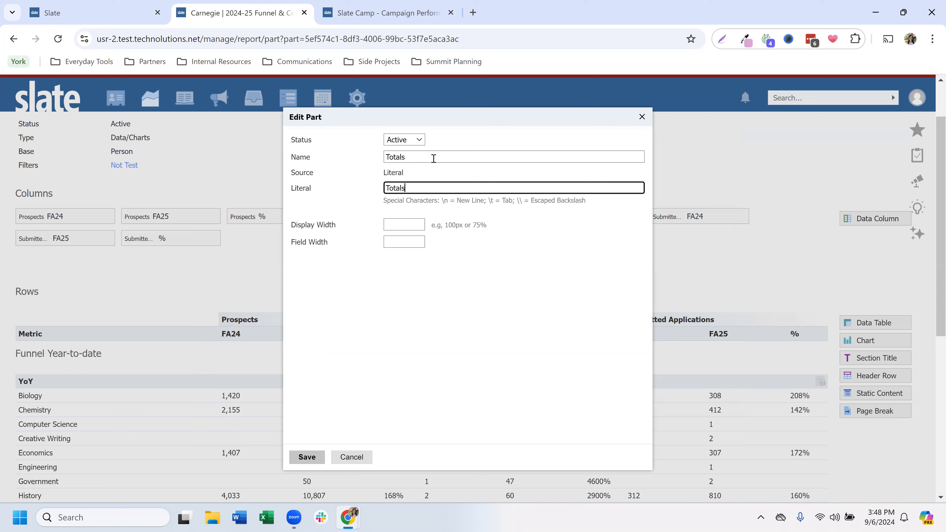
left_click(307, 457)
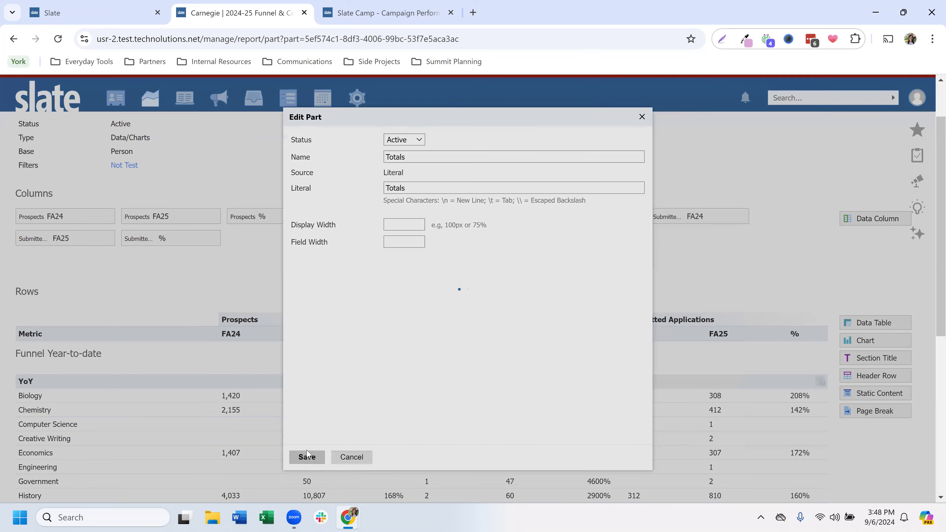
left_click_drag(309, 317, 309, 298)
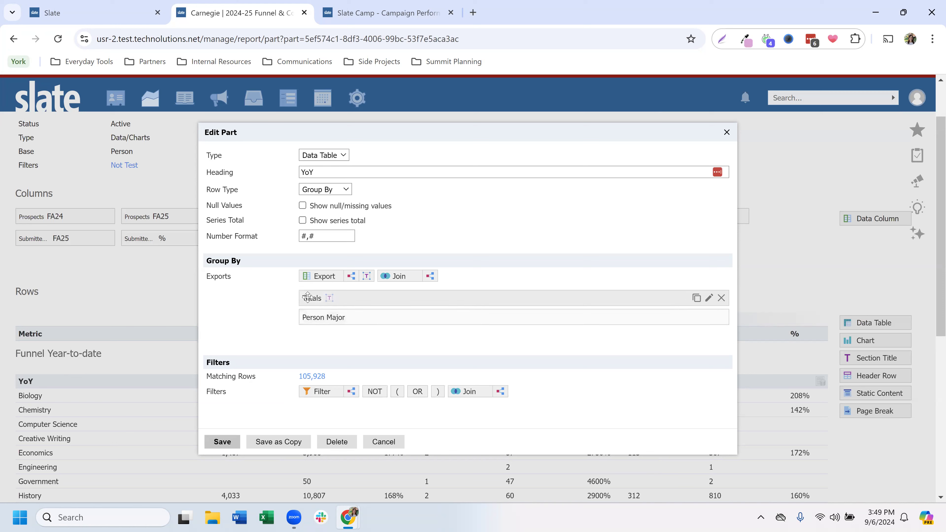
left_click(222, 442)
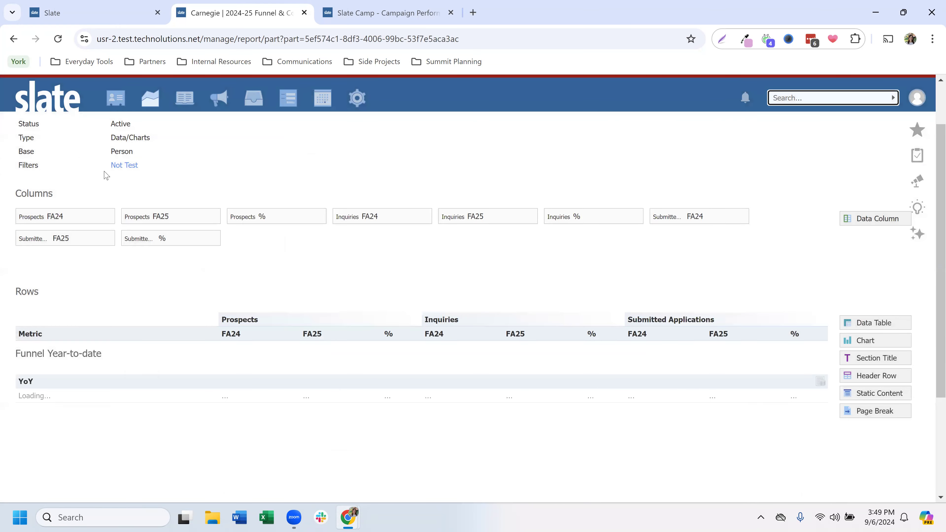
Step: Return to the rendered report and expand and collapse the Totals row to examine its breakdown by major
left_click(135, 146)
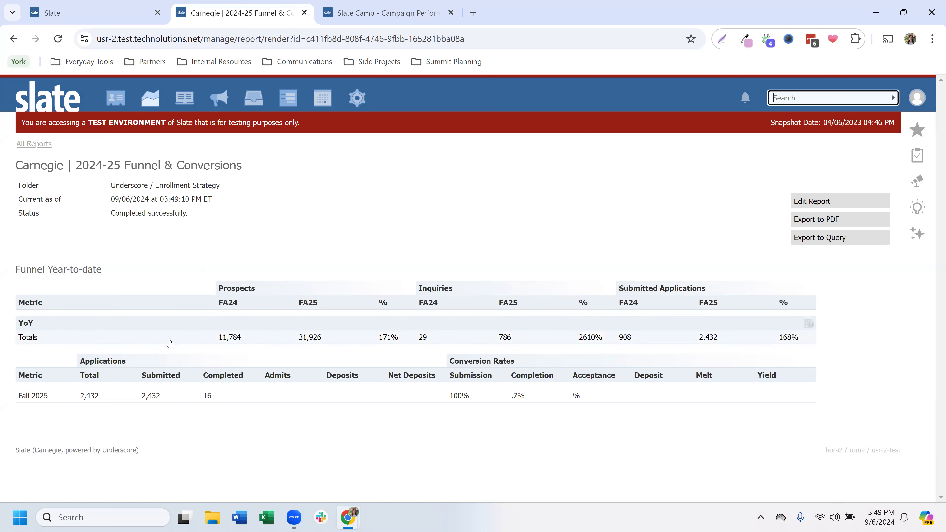
left_click(131, 338)
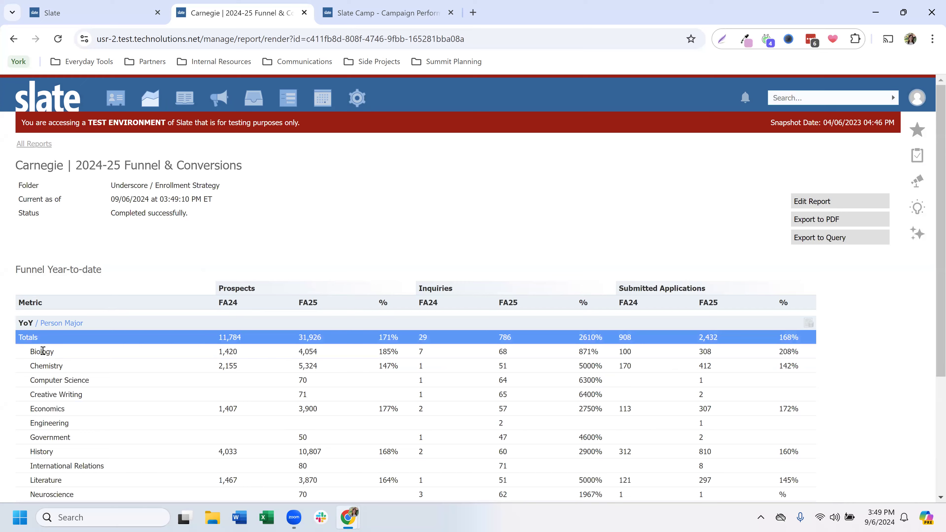
scroll(43, 299, "down", 3)
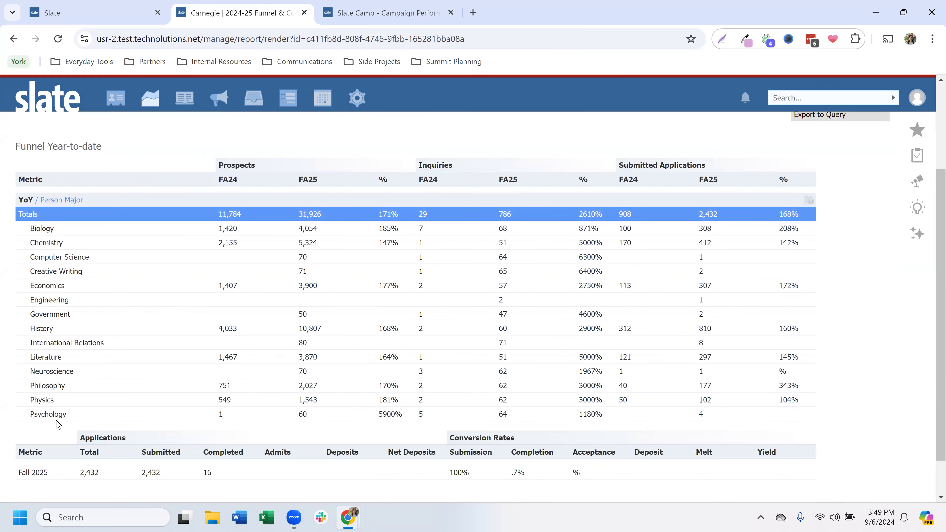
left_click(58, 218)
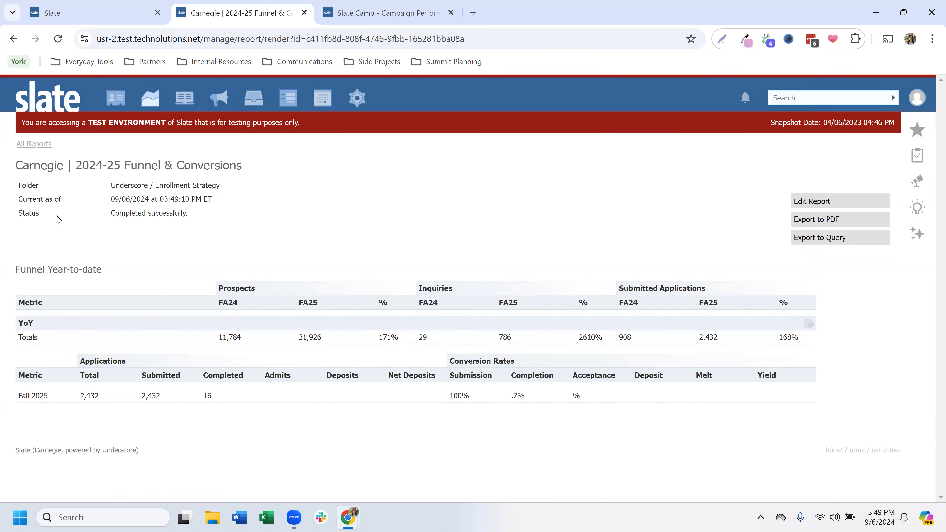
left_click(115, 338)
scroll(116, 340, "down", 2)
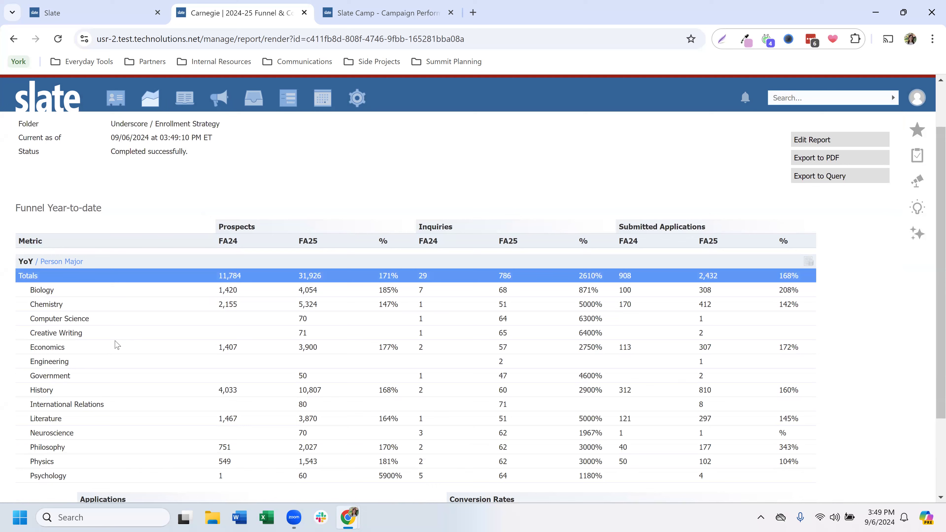
Step: Reopen the YoY data table in the FY 24-25 Funnel YTD part and delete the Totals literal from its grouping
left_click(811, 141)
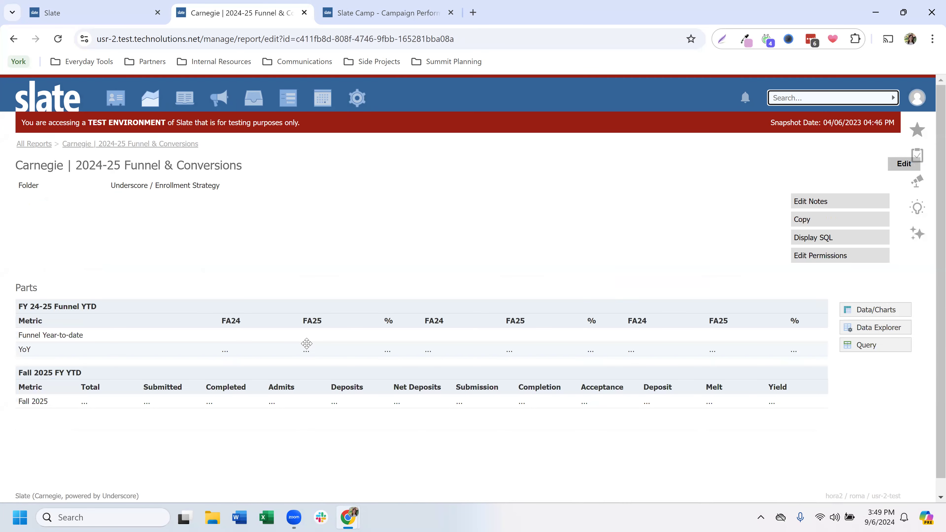
left_click(307, 343)
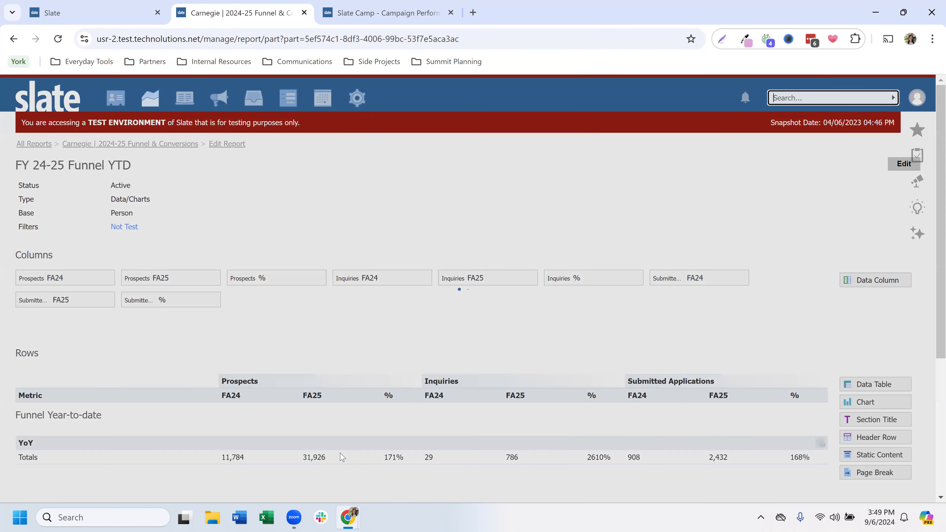
left_click(342, 457)
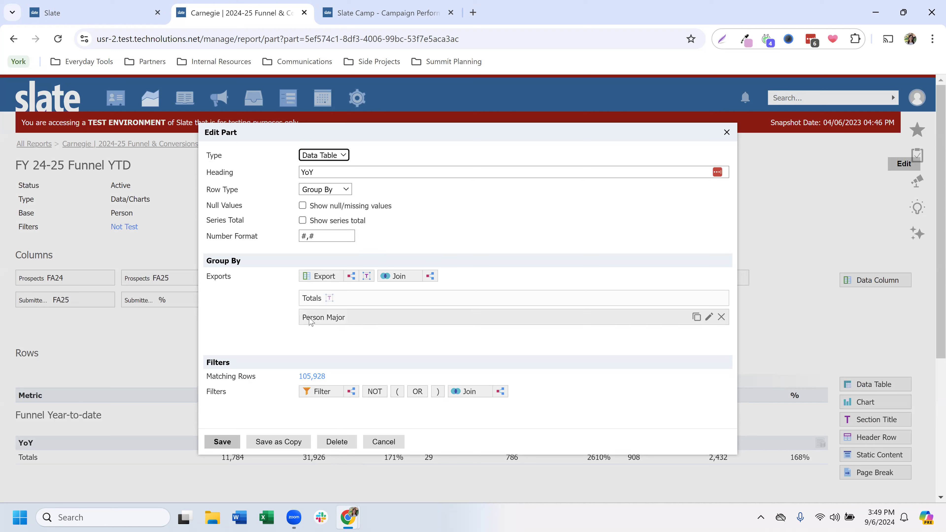
left_click(722, 298)
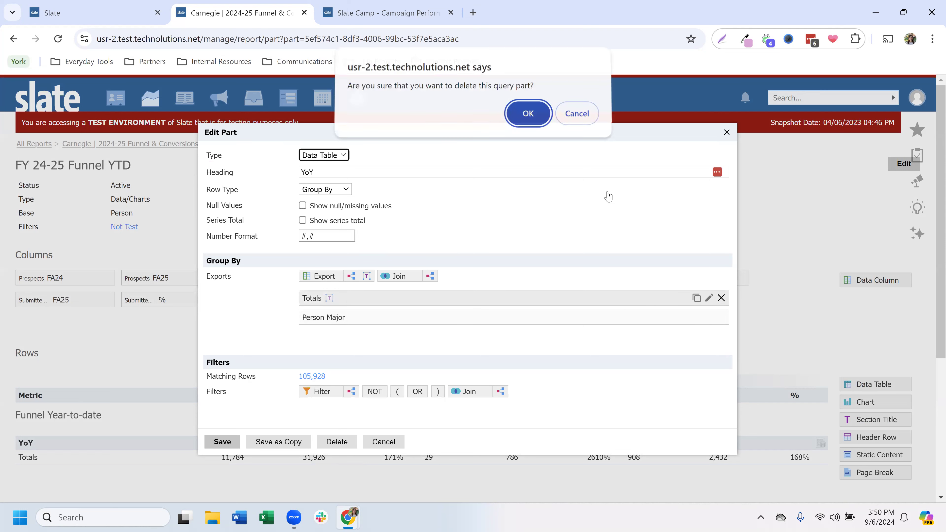
left_click(544, 123)
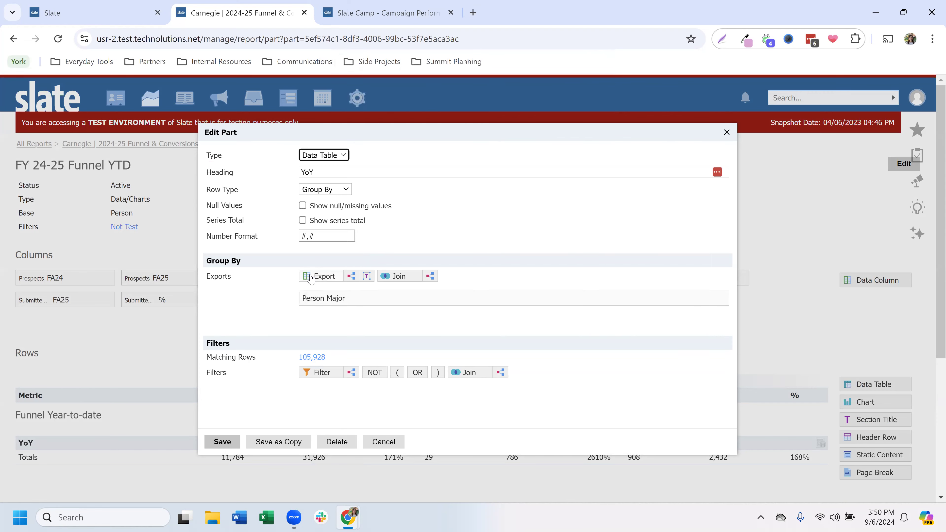
Step: Add the direct Person Student Type export above Person Major in the YoY grouping, save, and return to the rendered report
left_click(311, 278)
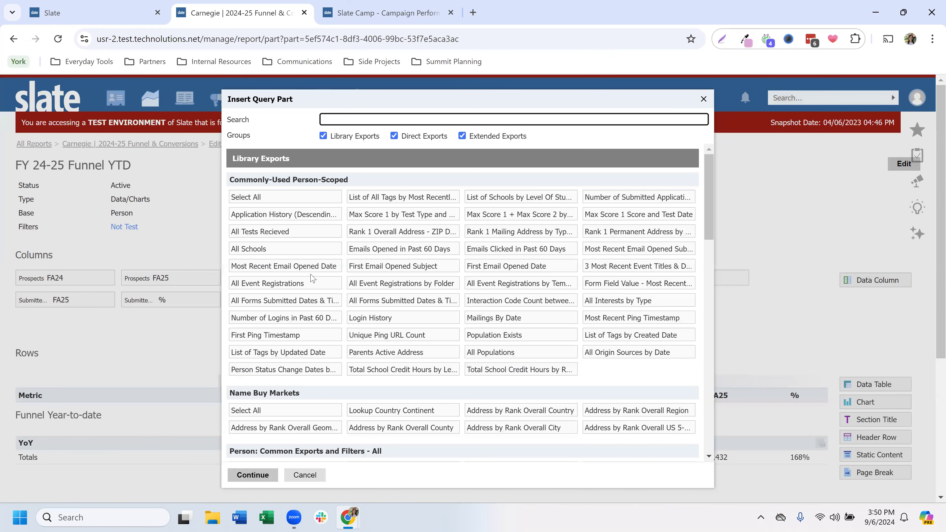
type("student")
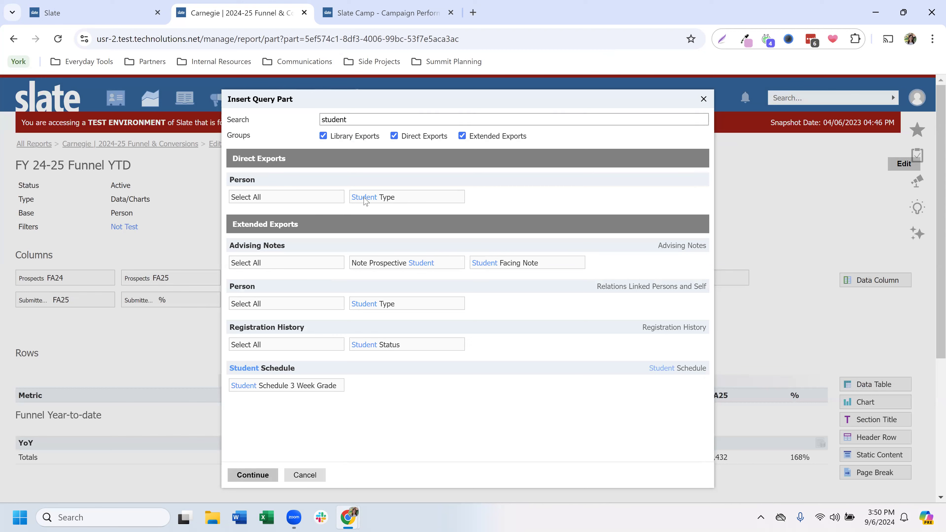
left_click(375, 201)
left_click(269, 475)
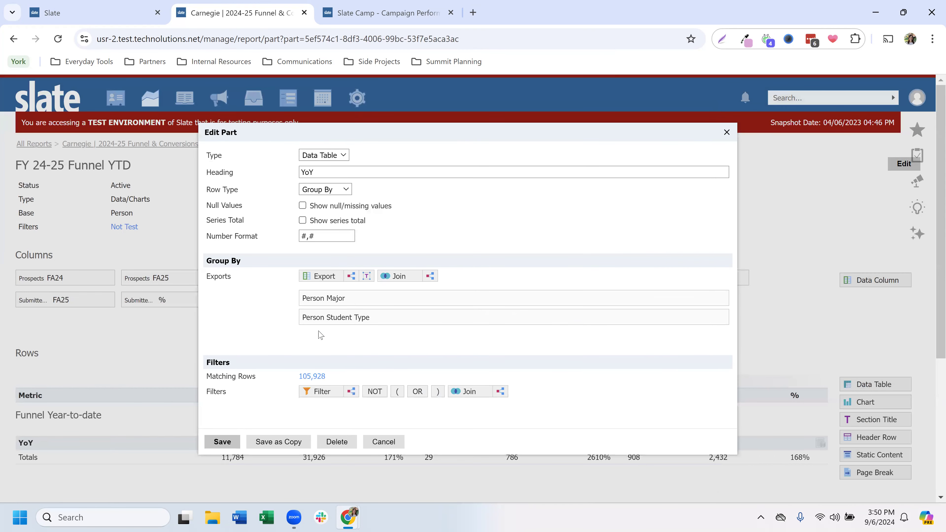
left_click_drag(320, 317, 321, 294)
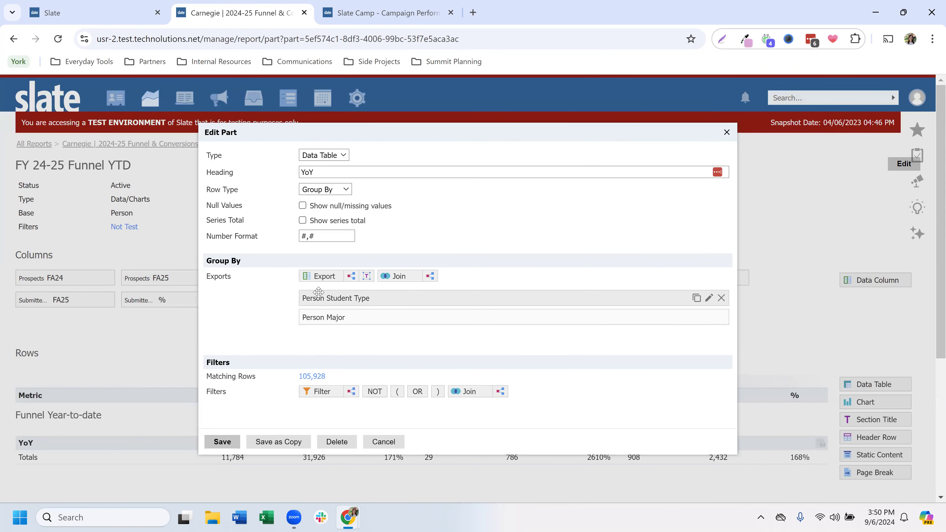
left_click(226, 442)
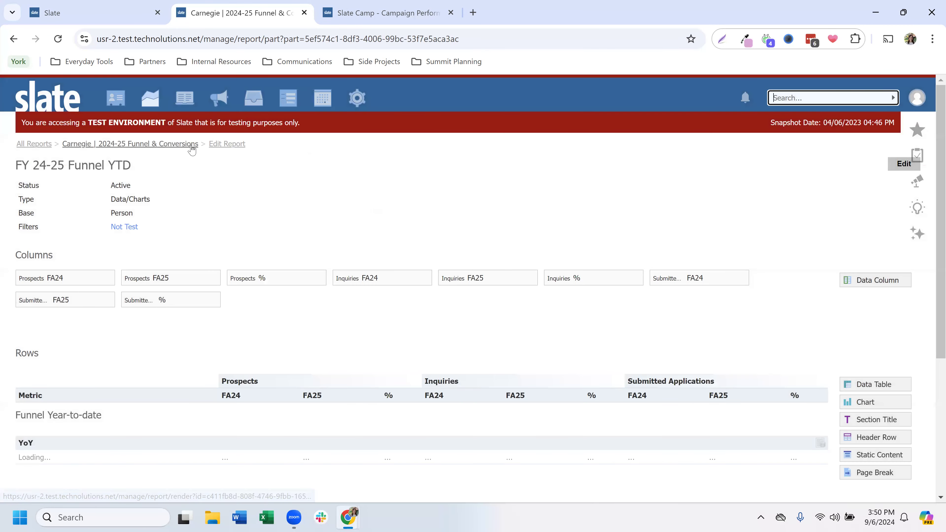
left_click(192, 148)
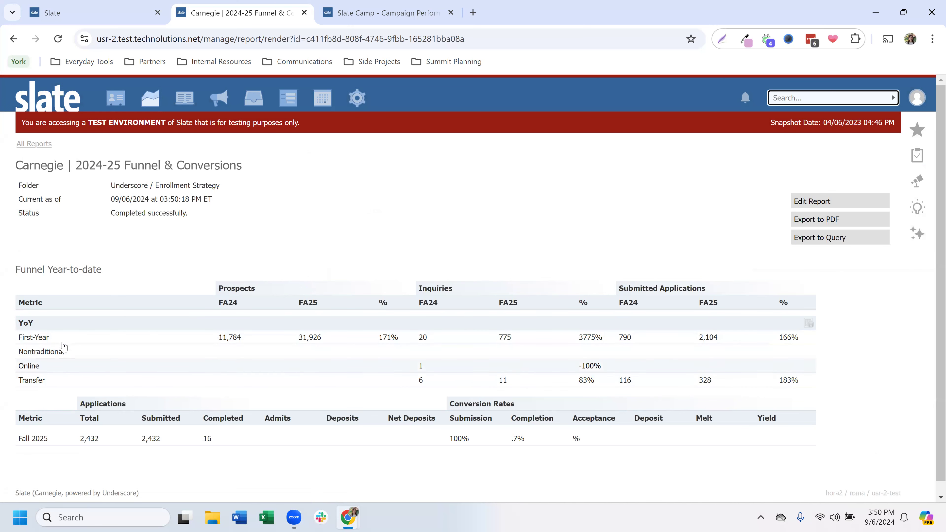
Step: Expand the First-Year and Transfer rows in the YoY table and examine their breakdowns by major
left_click(56, 337)
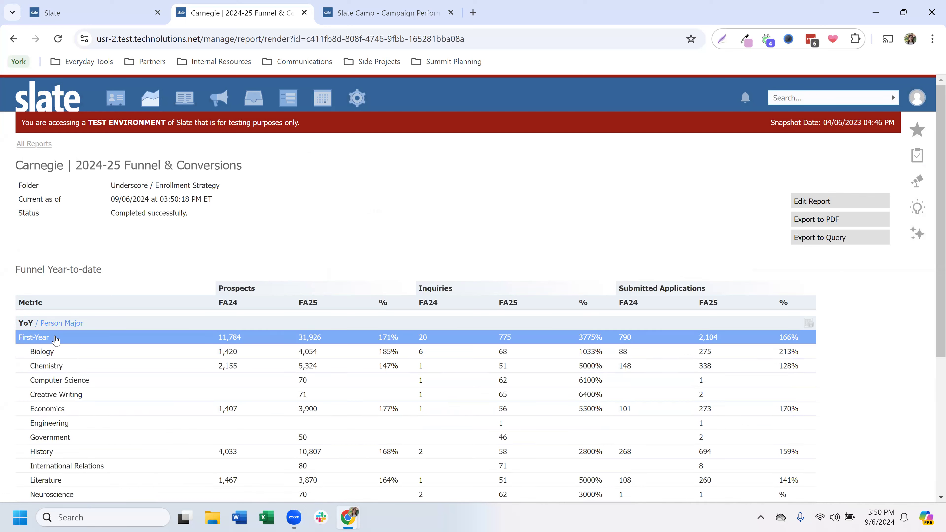
scroll(112, 285, "down", 3)
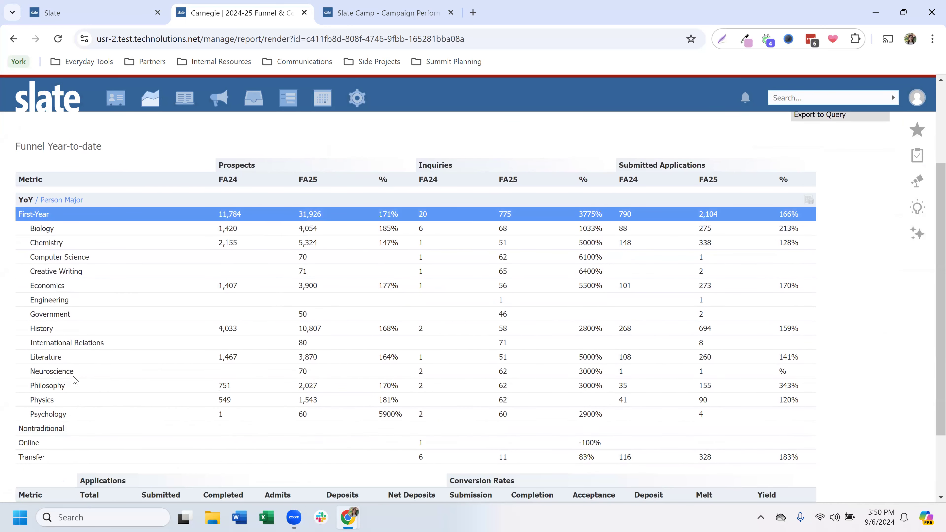
left_click(59, 458)
scroll(60, 459, "down", 3)
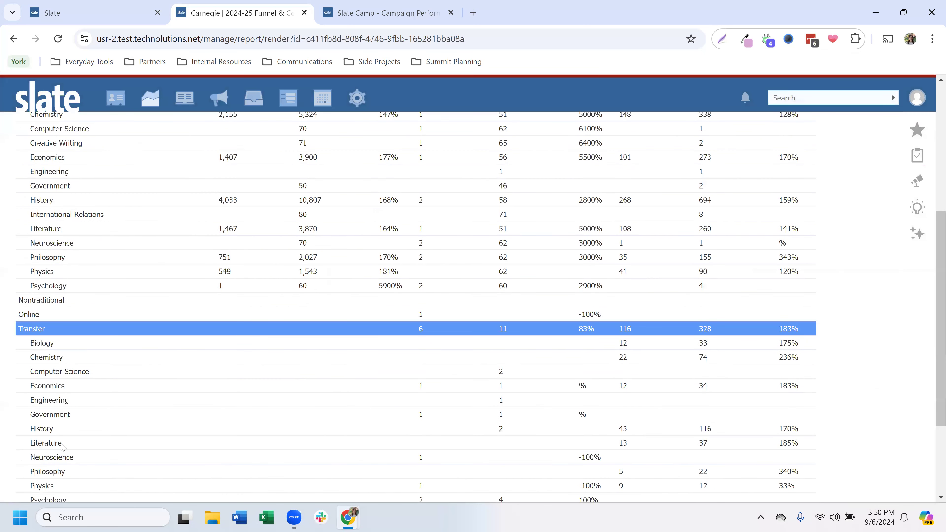
scroll(64, 420, "down", 3)
scroll(64, 420, "up", 2)
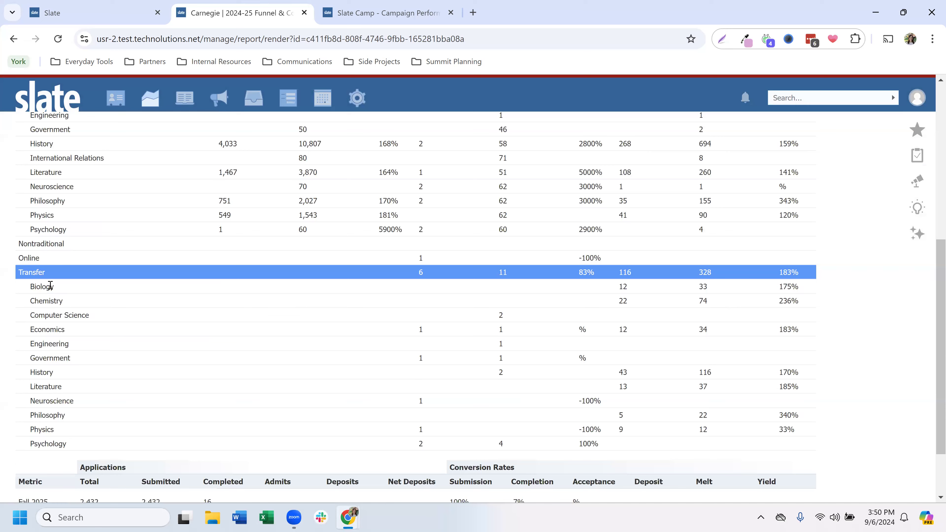
scroll(38, 269, "up", 5)
scroll(42, 267, "up", 2)
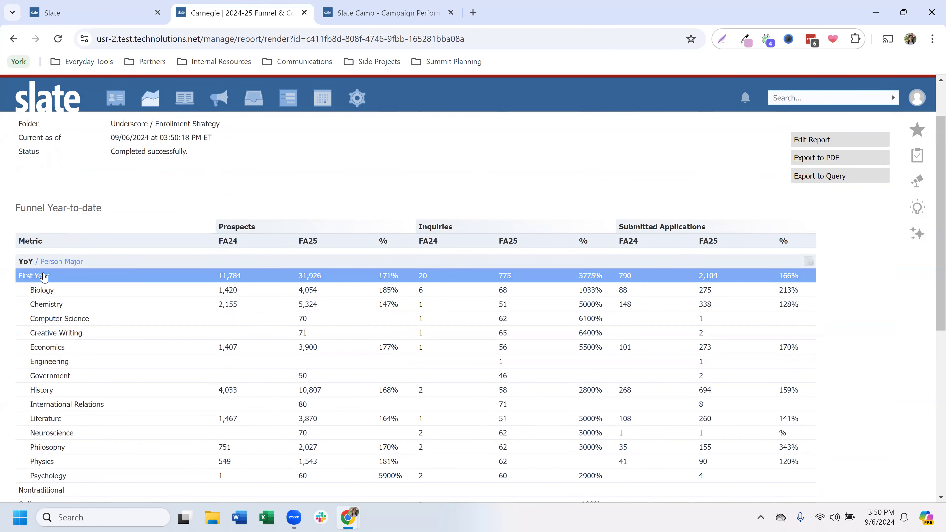
scroll(43, 276, "down", 2)
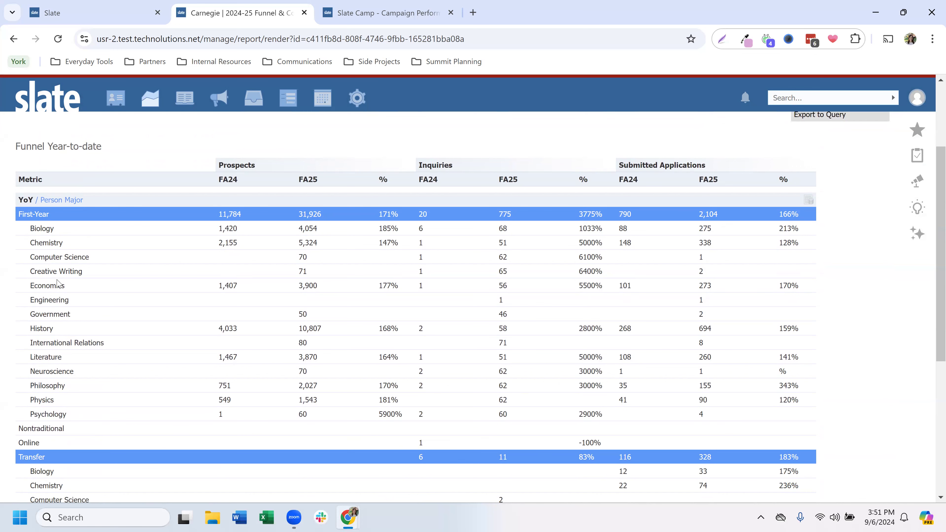
scroll(92, 338, "up", 4)
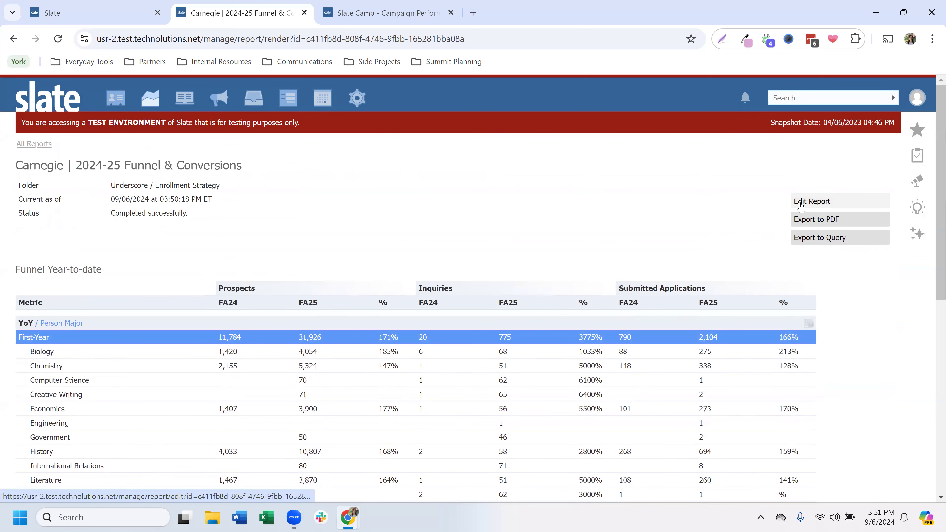
Step: Reopen the YoY data table in the report's funnel part and set the Person Major export's limit to 5
left_click(802, 205)
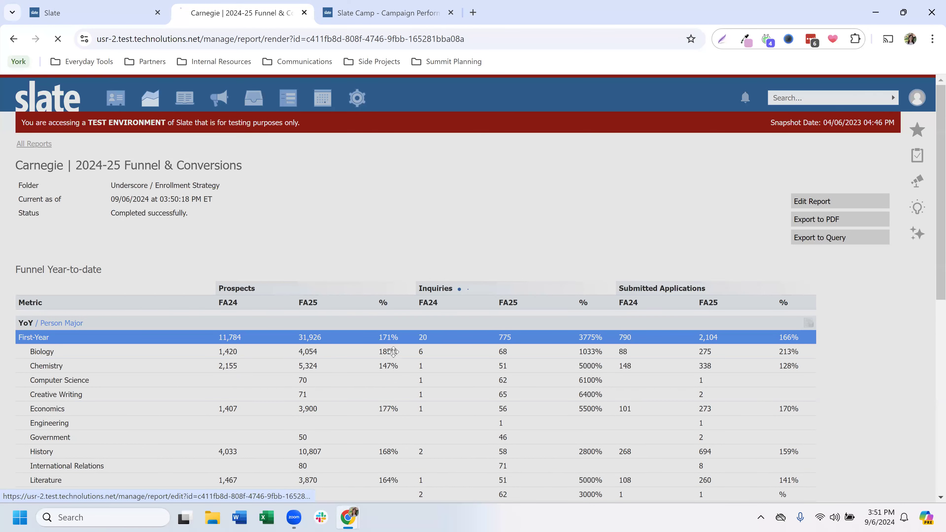
scroll(393, 353, "down", 2)
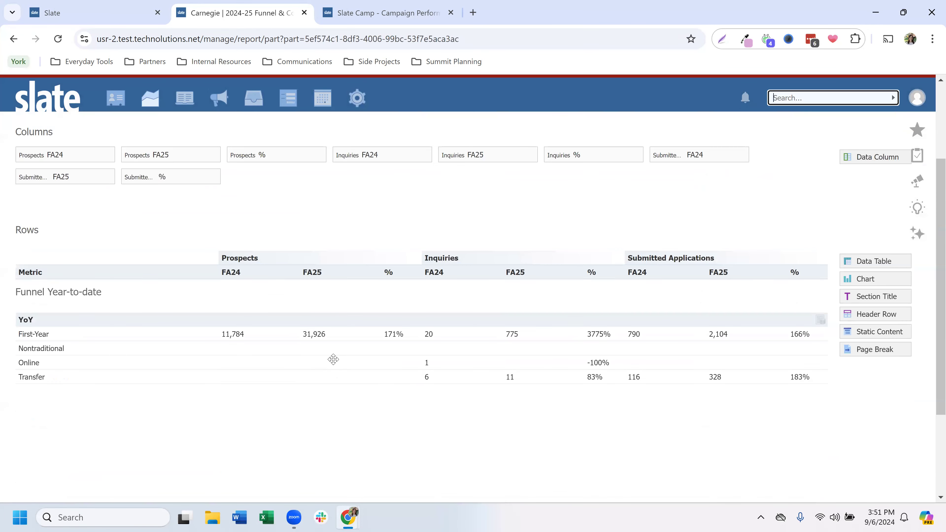
left_click(301, 346)
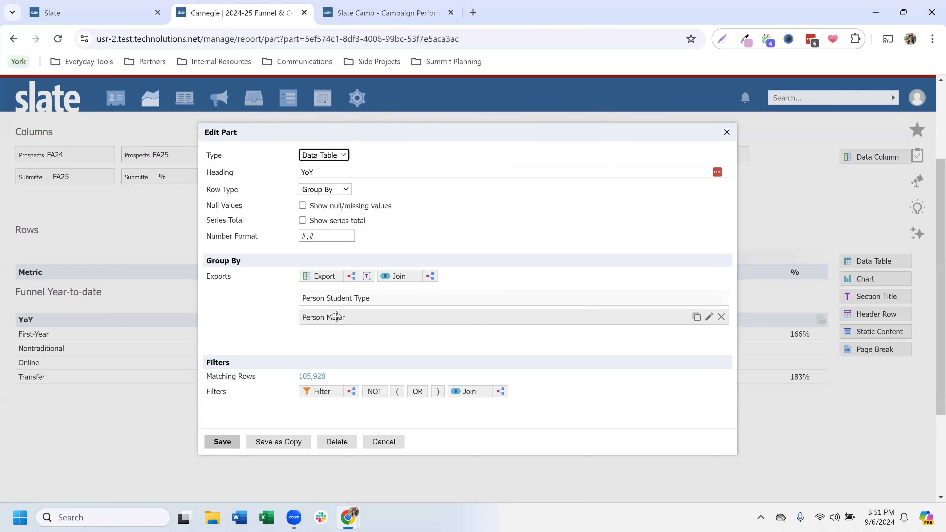
left_click(336, 318)
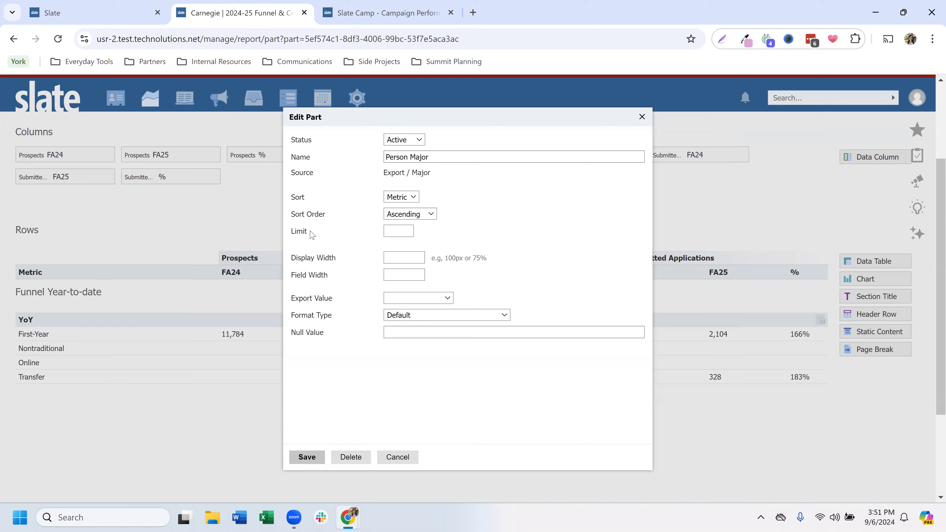
double_click(313, 236)
left_click(397, 231)
type("5")
key("shift+Tab")
key("shift+Tab")
Step: Sort the Person Major export by the Submitted Applications FA25 column in descending order and save it
left_click_drag(488, 125, 232, 134)
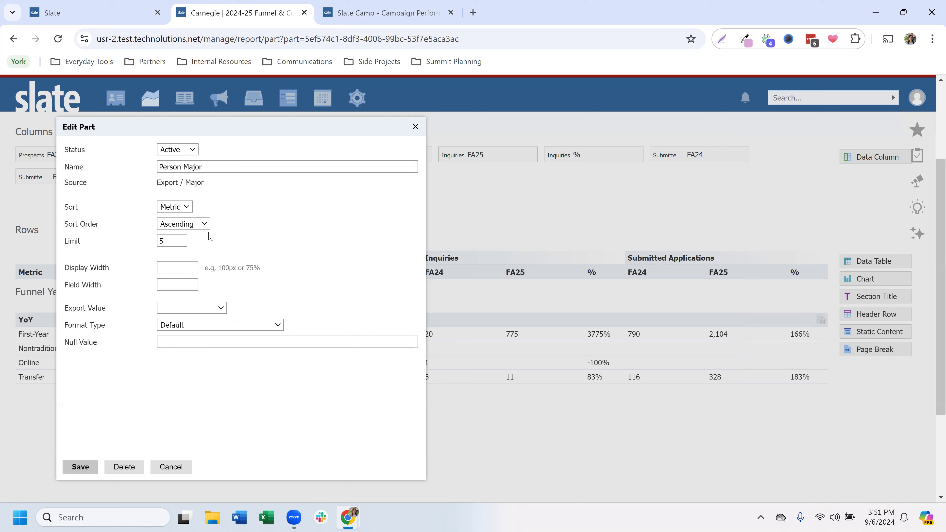
left_click(177, 211)
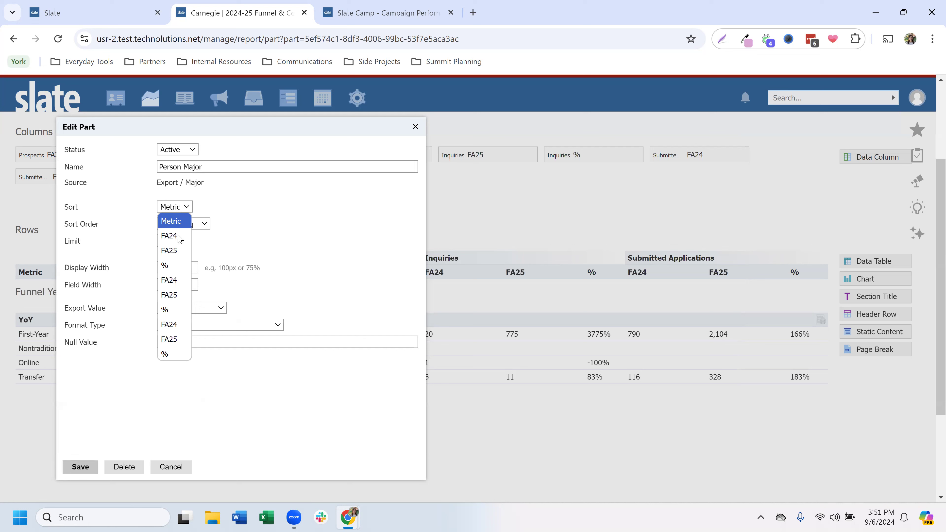
left_click(177, 340)
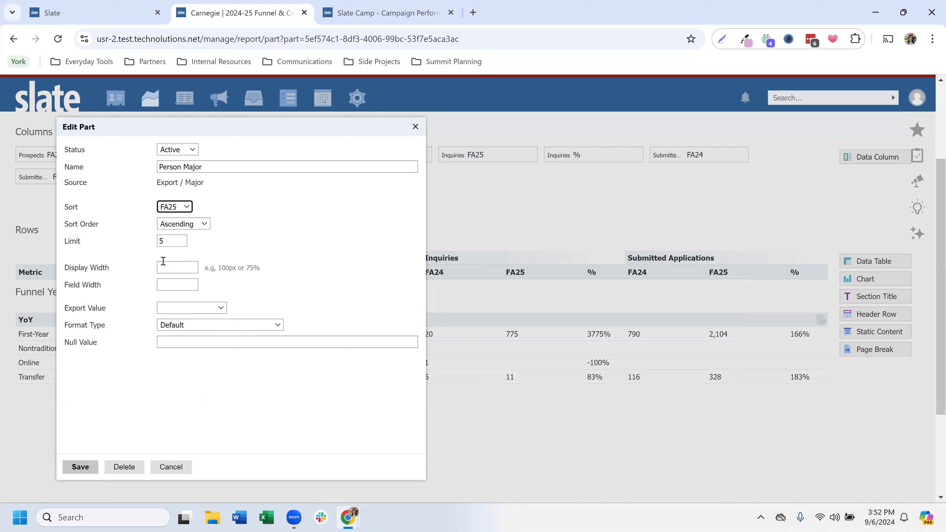
left_click(167, 225)
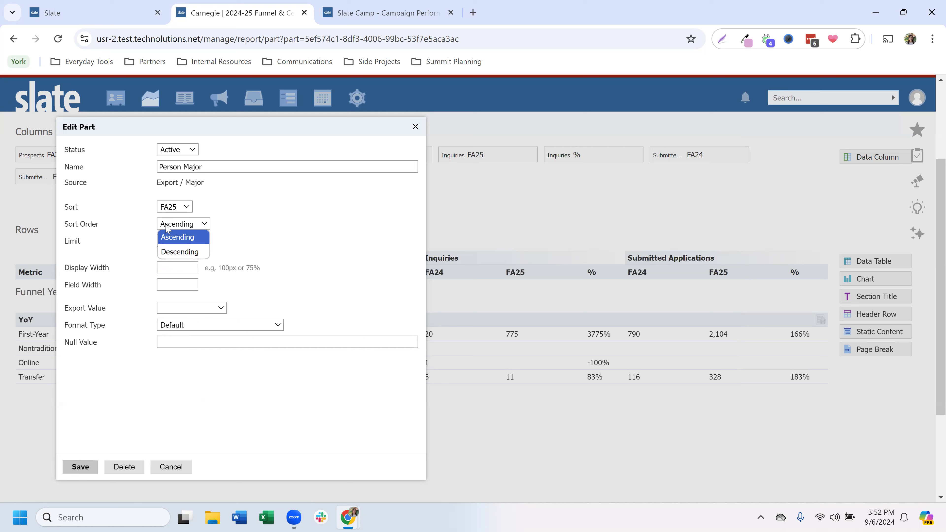
left_click(176, 253)
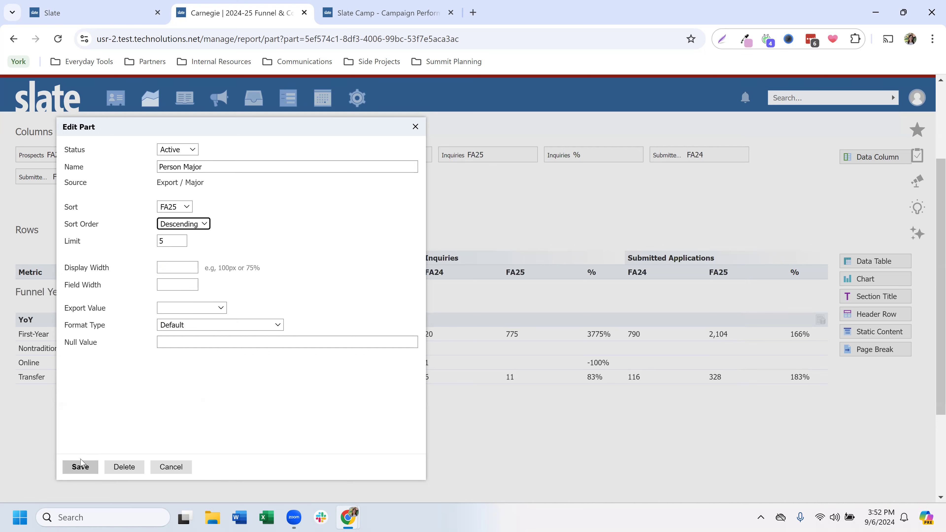
left_click(80, 467)
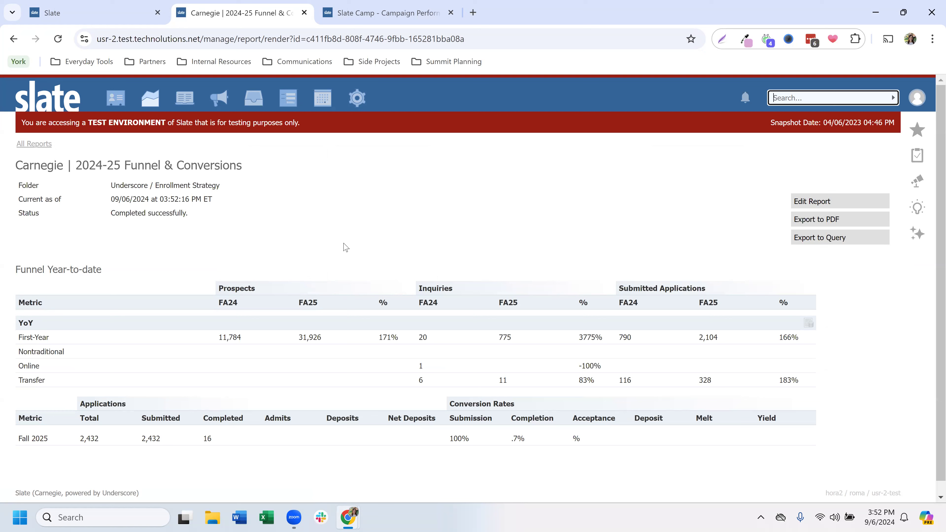
Step: Expand the First-Year row in the rendered report, compare its majors against the Submitted Applications FA25 column, and collapse it
left_click(54, 338)
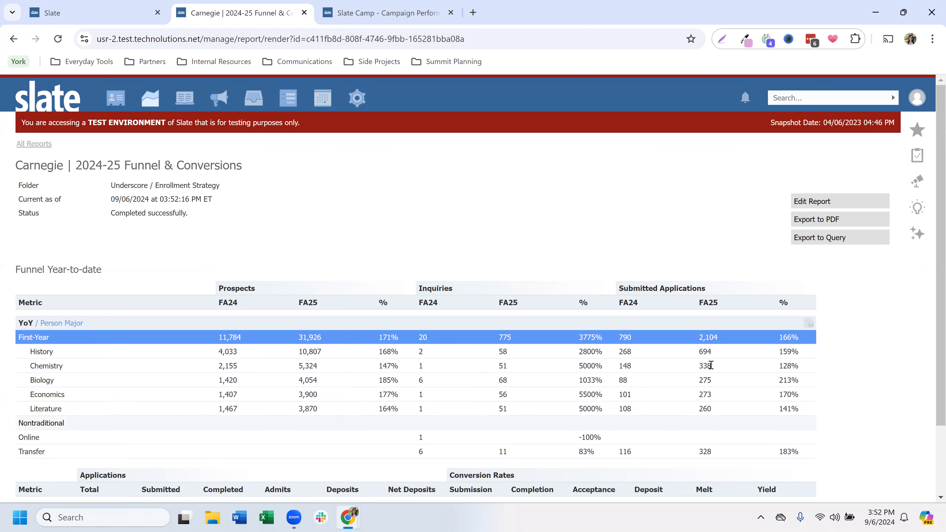
left_click_drag(700, 301, 720, 302)
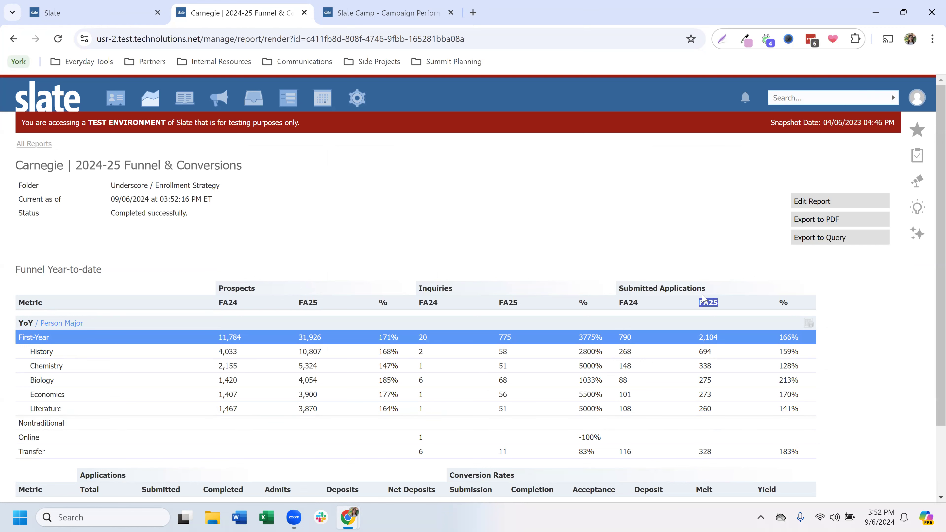
left_click_drag(618, 291, 718, 291)
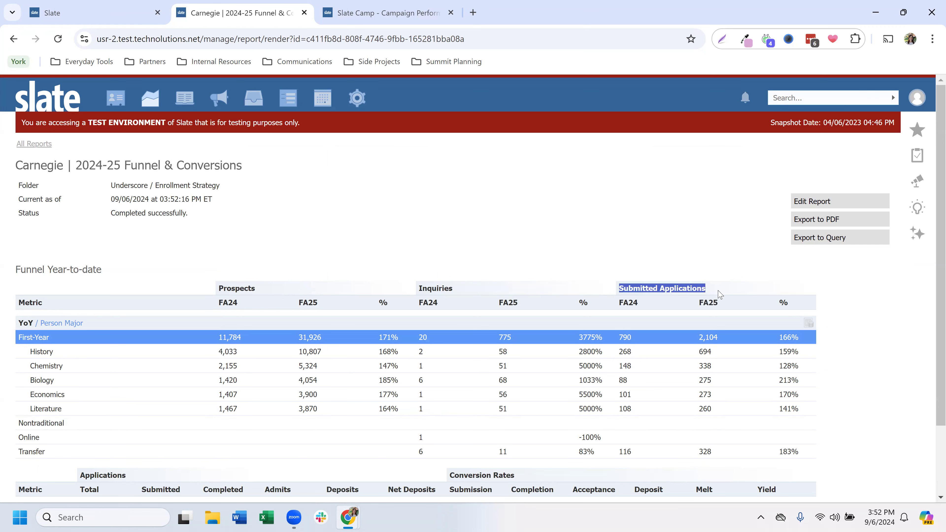
left_click(719, 295)
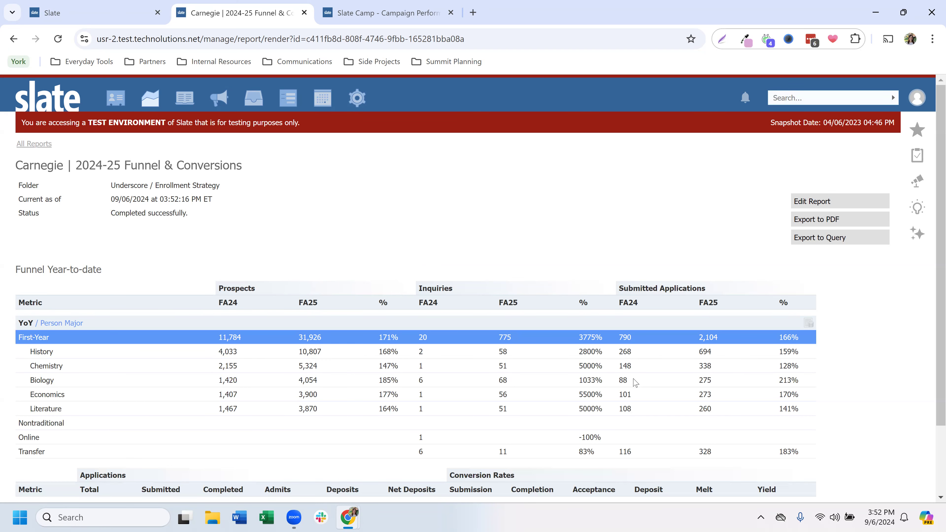
left_click(42, 342)
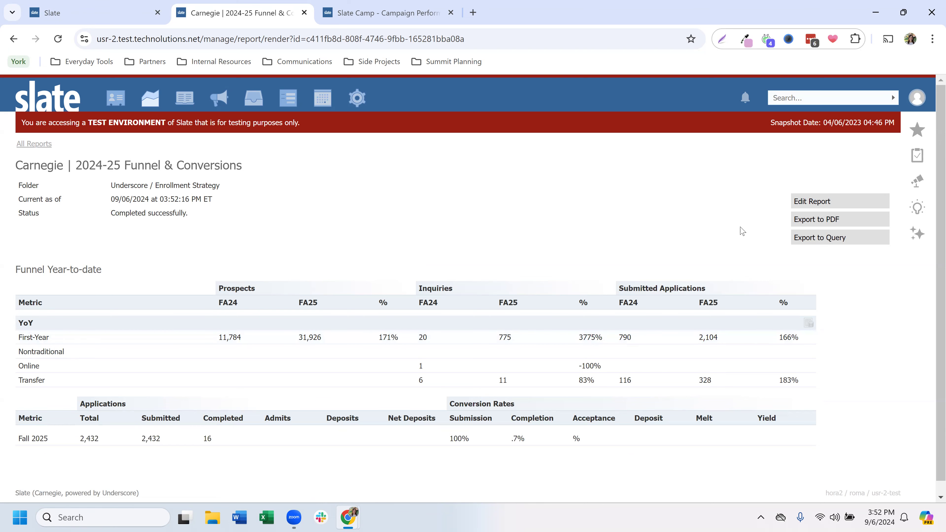
Step: Reopen the YoY data table for editing and delete the Person Major and Person Student Type exports from its grouping
left_click(862, 201)
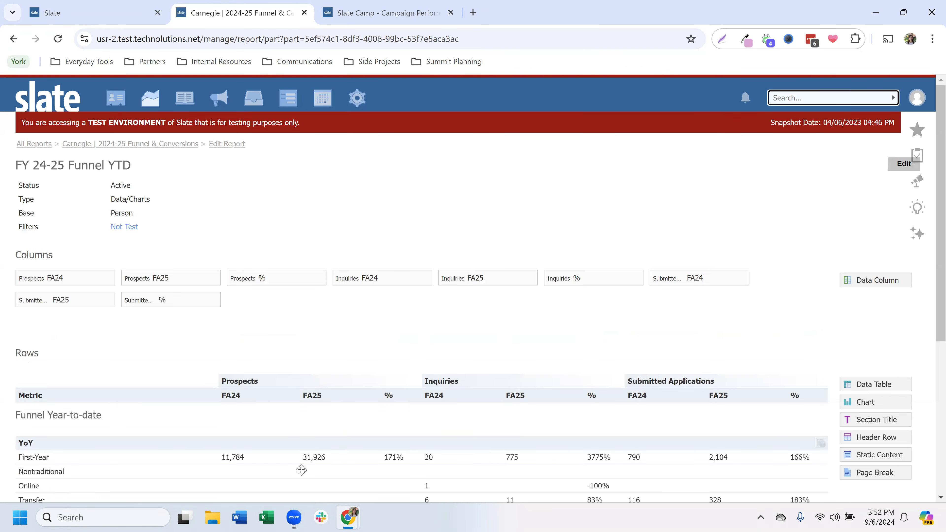
left_click(298, 481)
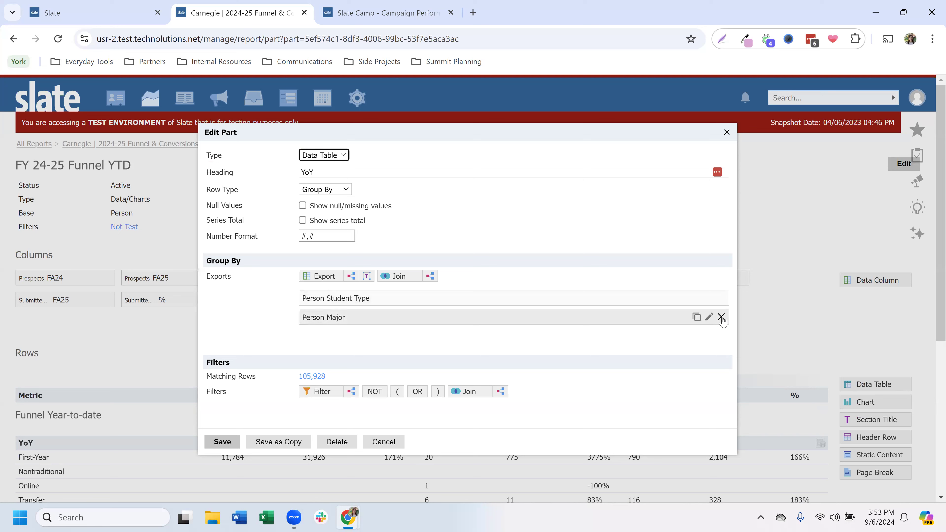
left_click(721, 318)
key("Return")
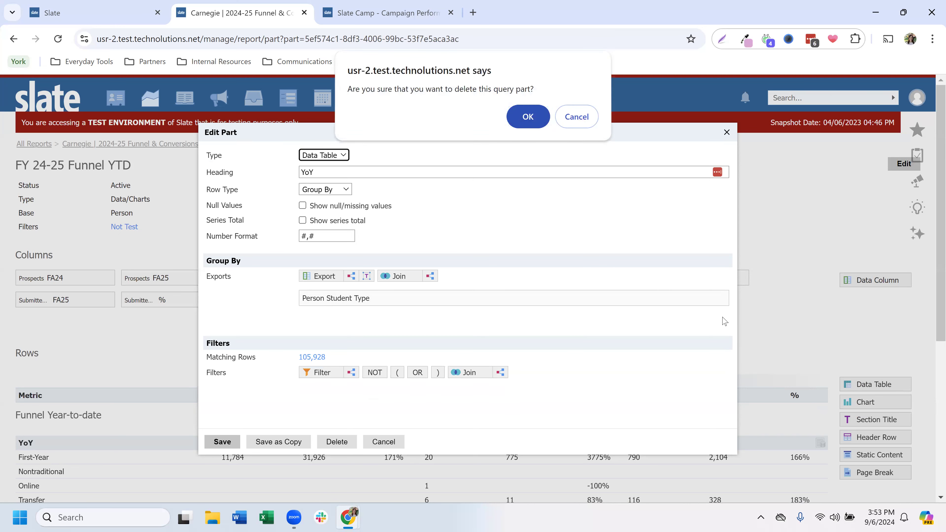
left_click(722, 298)
key("Return")
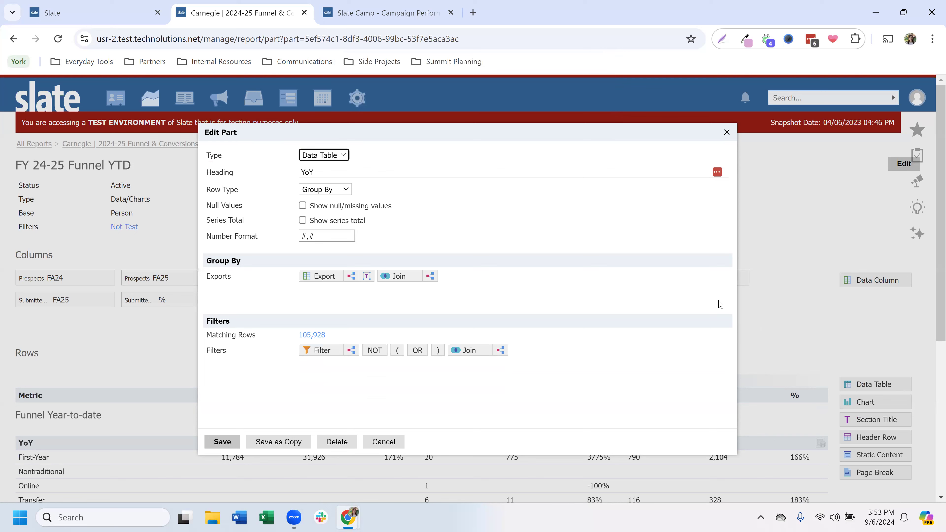
Step: Add a subquery export named Major to the YoY grouping and set its output to Coalesce
left_click(353, 280)
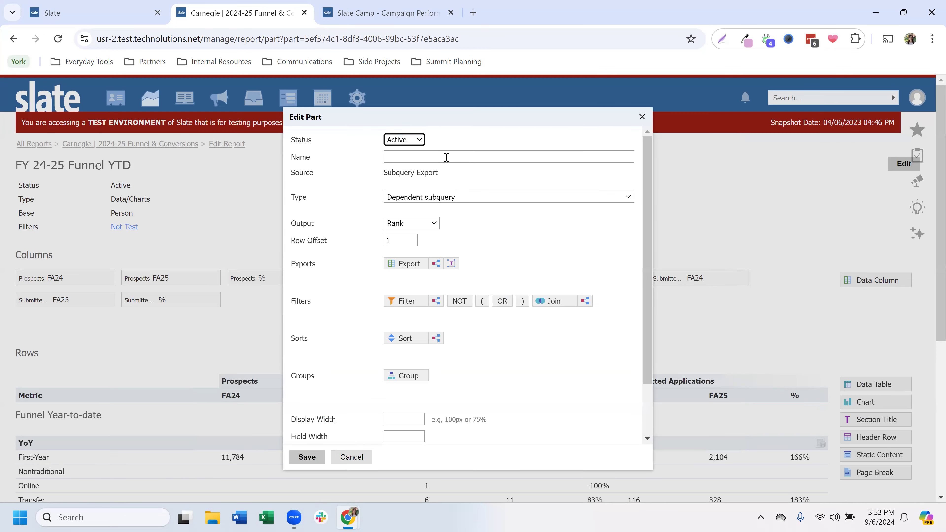
left_click(446, 157)
type("Major")
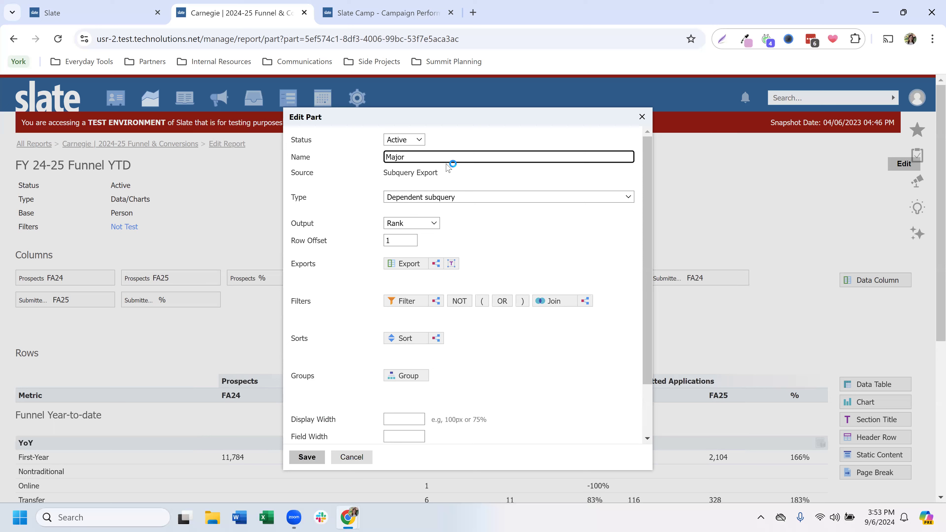
left_click(409, 223)
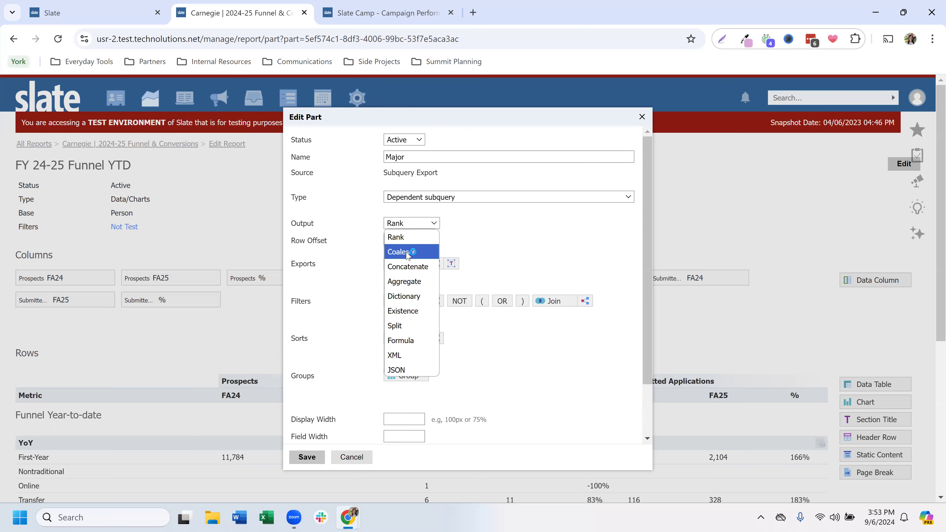
left_click(407, 252)
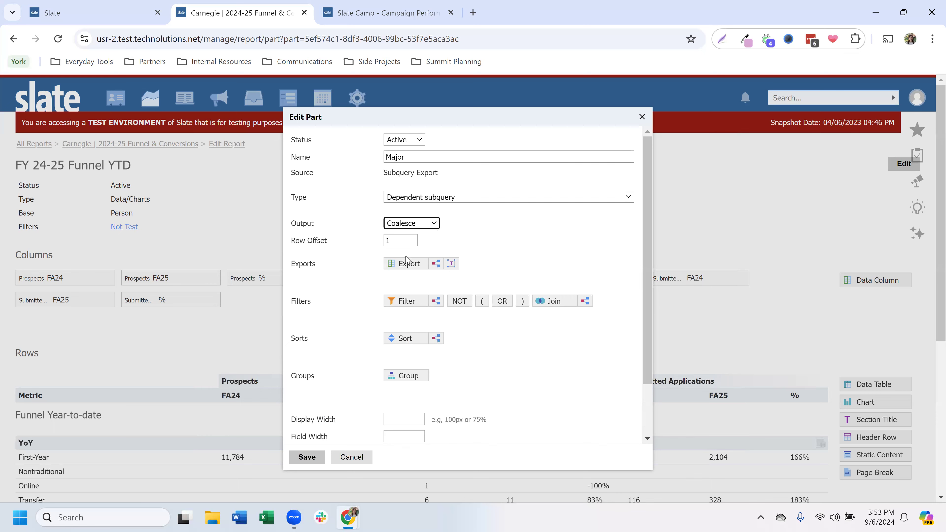
left_click(406, 268)
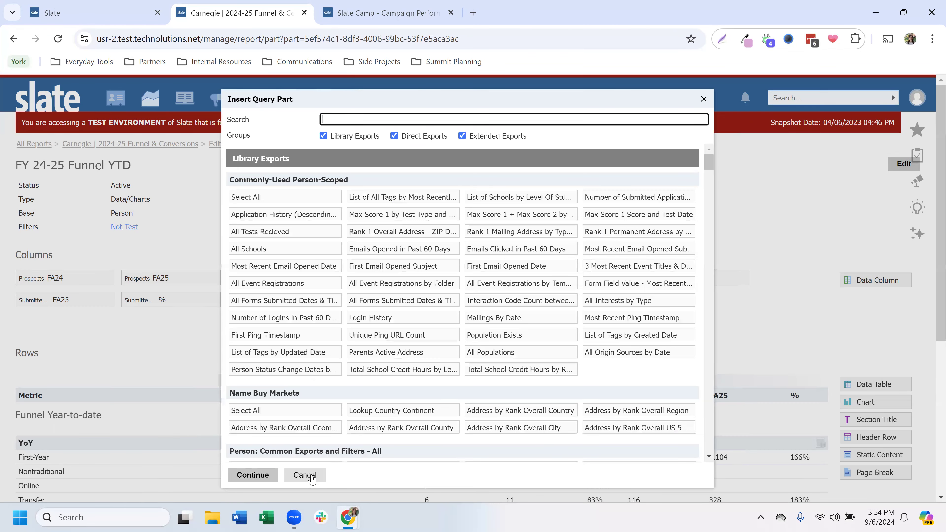
left_click(309, 476)
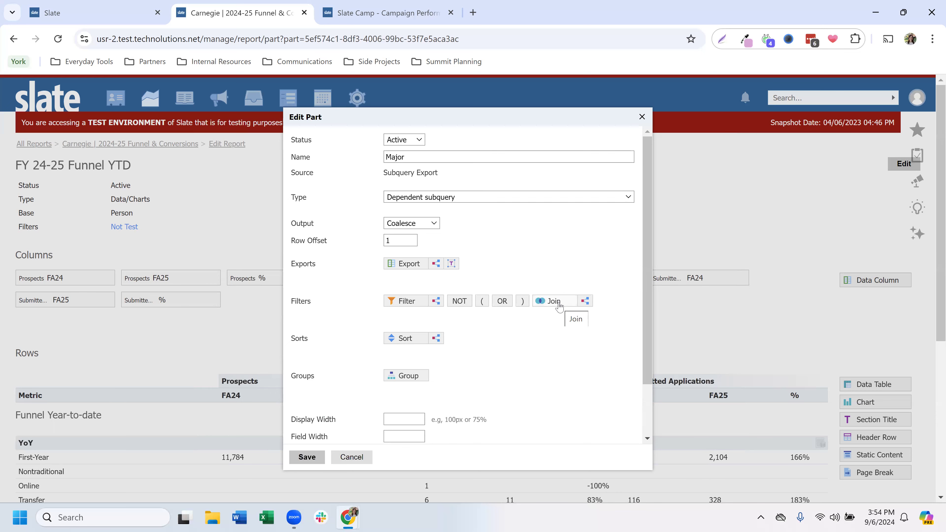
Step: Add an Applications join to the filters of the Major subquery export
left_click(559, 305)
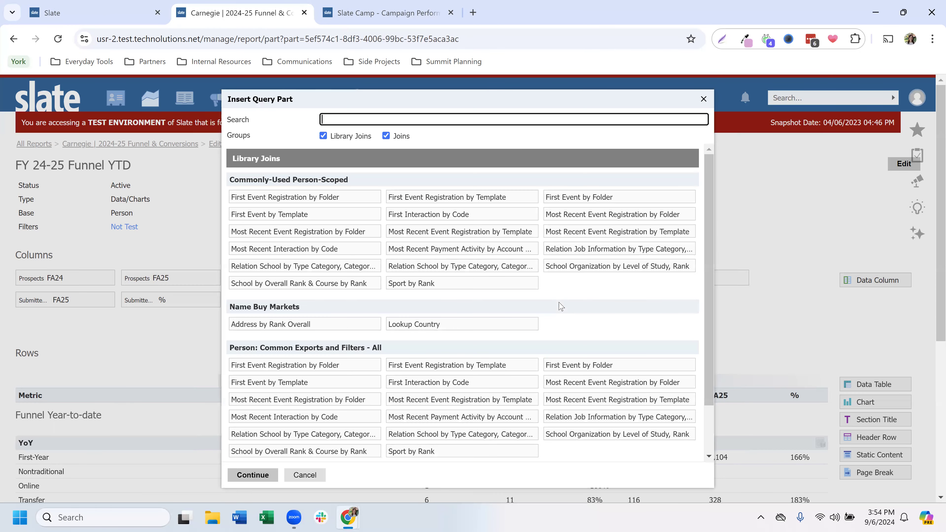
type("appl")
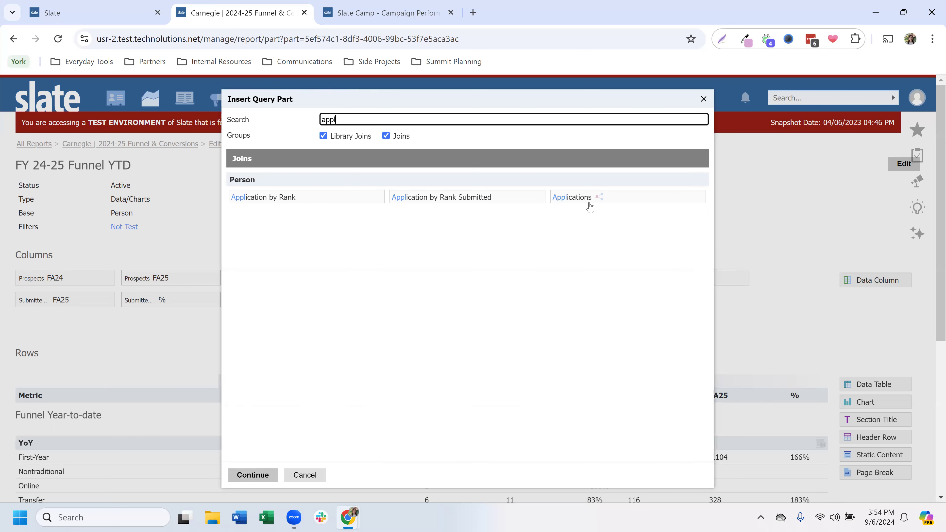
left_click(590, 208)
left_click(255, 480)
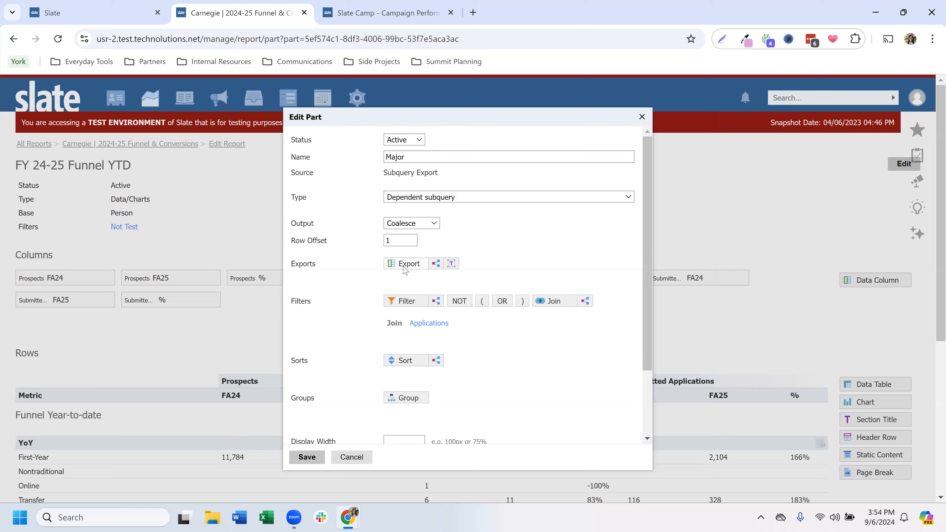
Step: Add the Applications Application Major and Person Major exports to the Major subquery, and save it along with the YoY table
left_click(405, 265)
type("major")
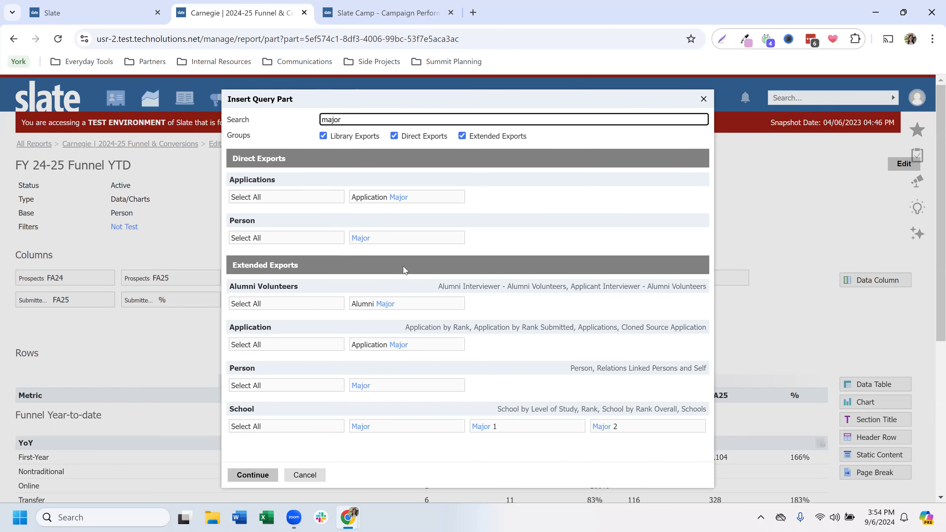
left_click(410, 198)
left_click(428, 238)
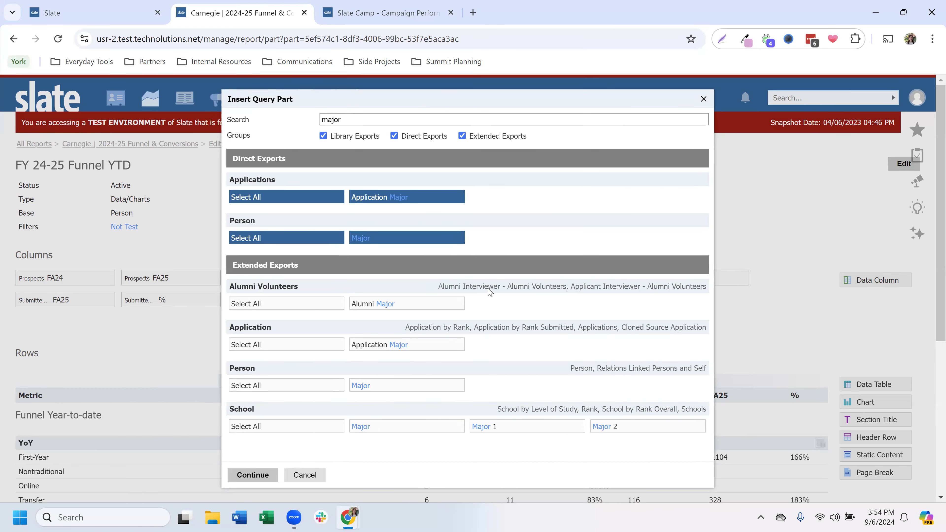
left_click(251, 474)
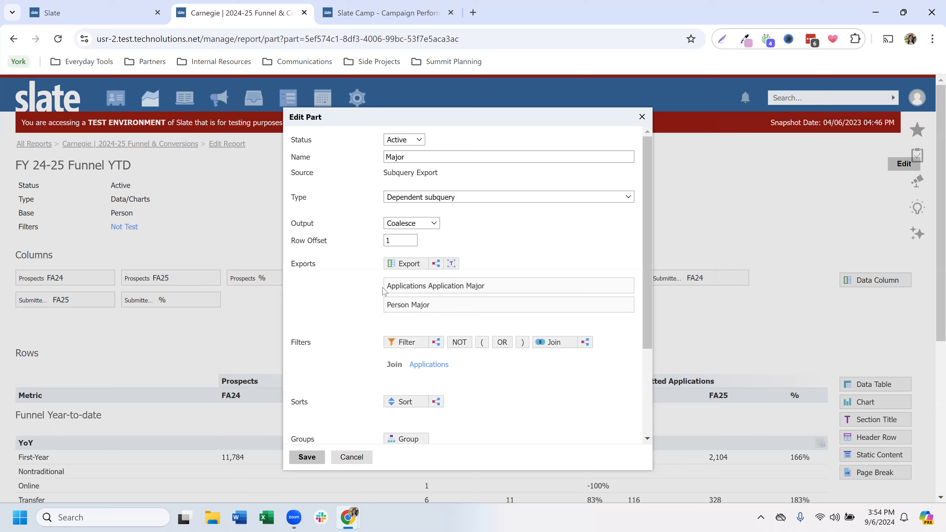
mouse_move(388, 286)
left_click(307, 458)
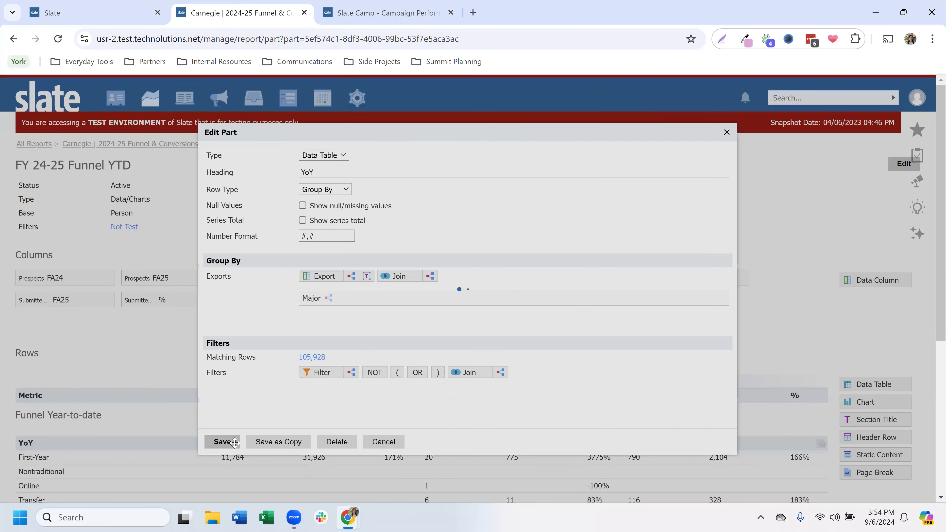
left_click(234, 443)
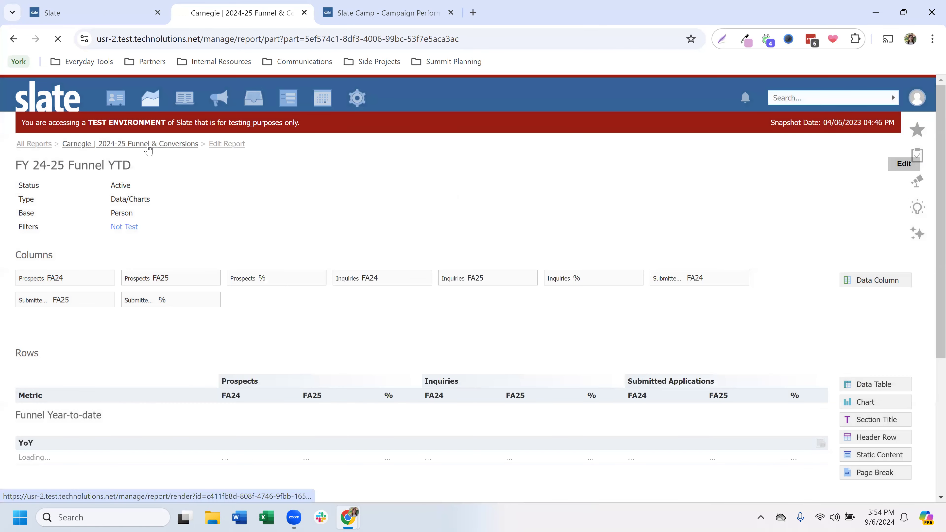
Step: Open the rendered Funnel & Conversions report and review the coalesced majors in the YoY table, such as Biology and Chemistry
left_click(148, 148)
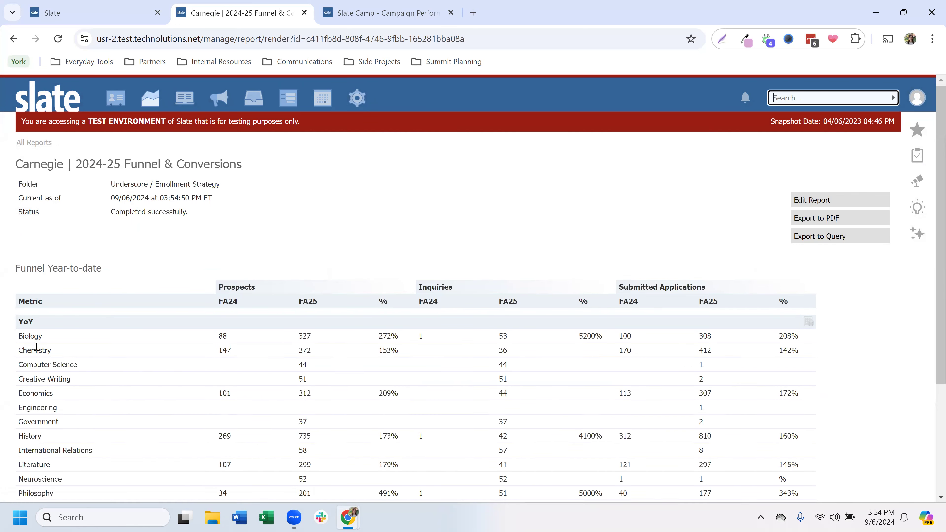
scroll(36, 347, "down", 2)
double_click(30, 276)
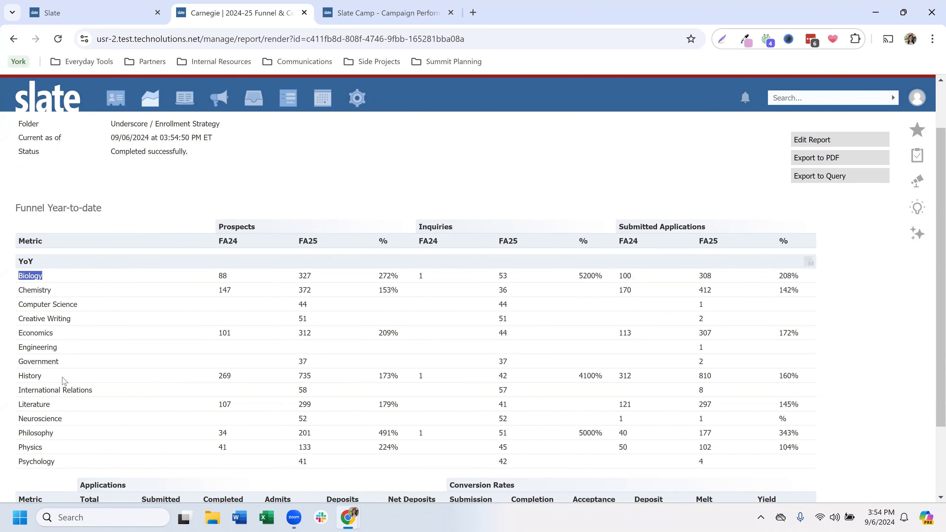
double_click(36, 289)
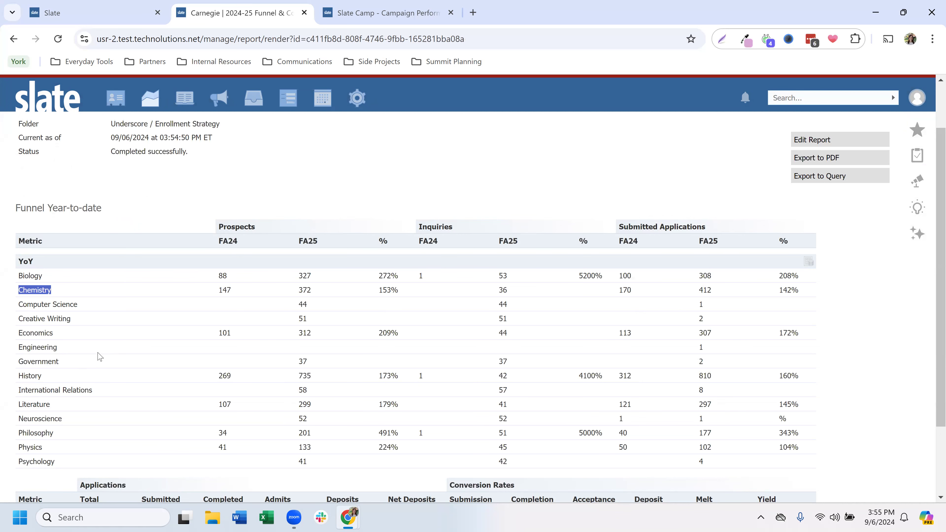
scroll(100, 357, "up", 2)
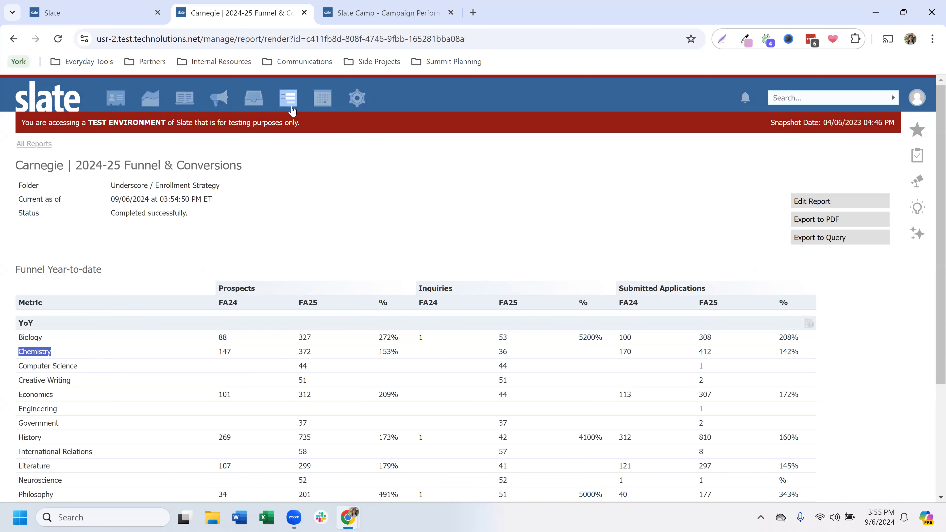
Step: Switch to the Slate Camp - Campaign Performance Demo report and review its Demo row
left_click(361, 20)
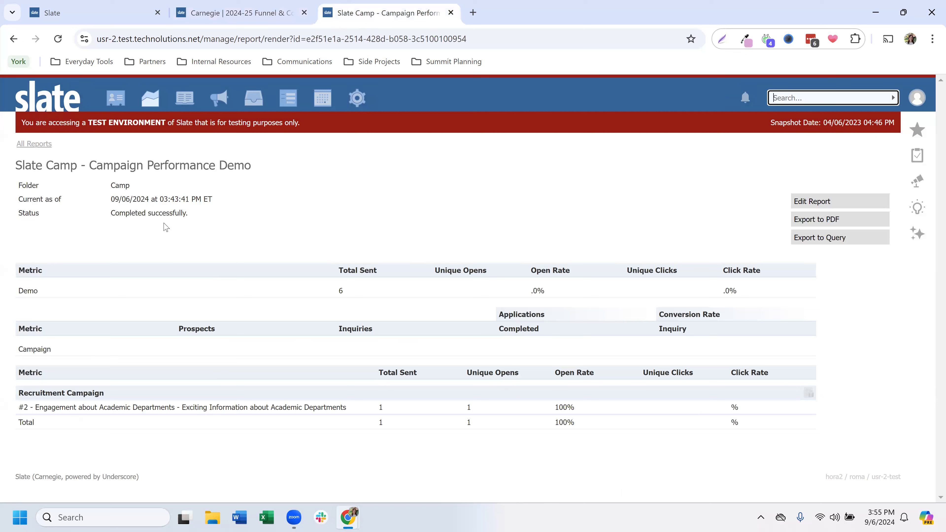
left_click_drag(15, 290, 746, 296)
left_click(744, 294)
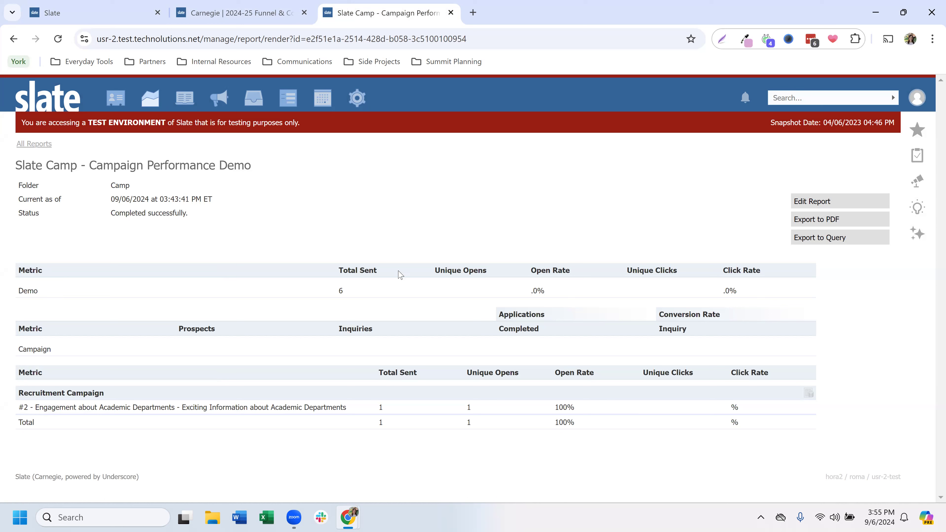
Step: Edit the report and open the Demo data table in the first Campaign Performance part
left_click(815, 208)
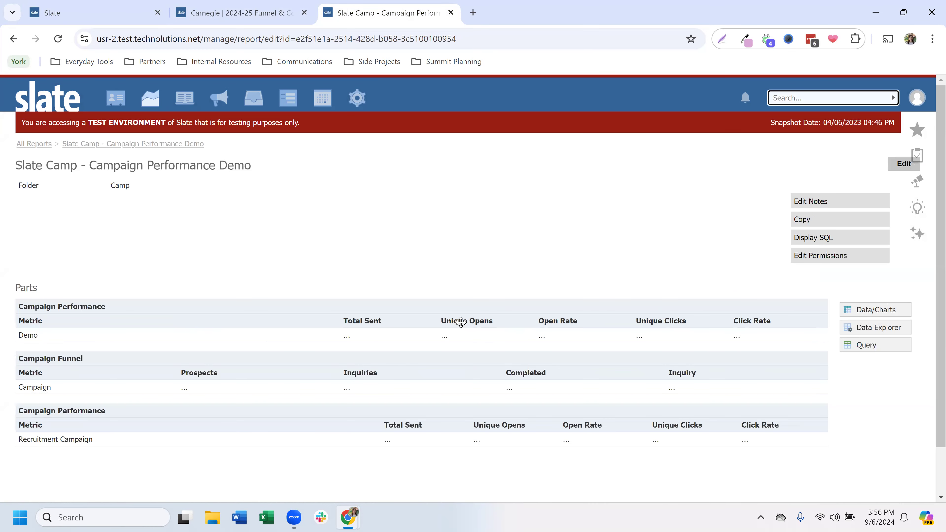
left_click(461, 323)
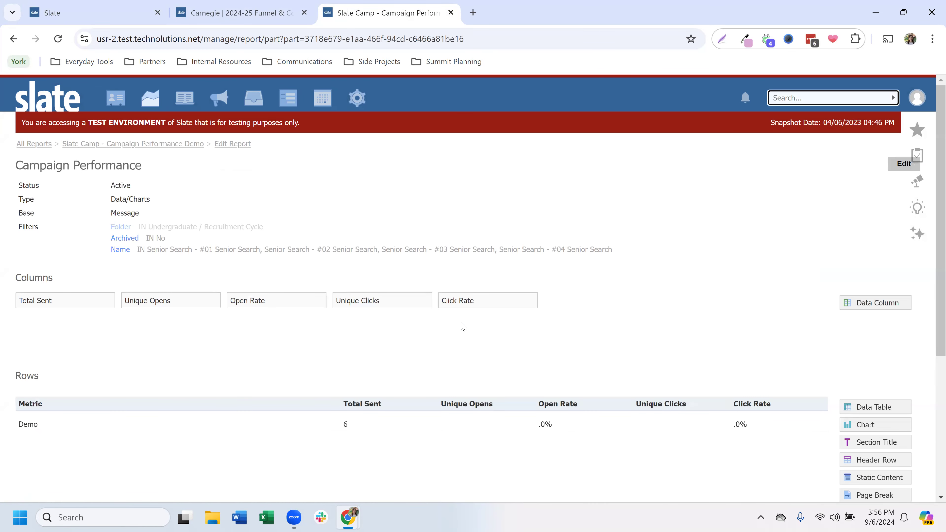
left_click(340, 424)
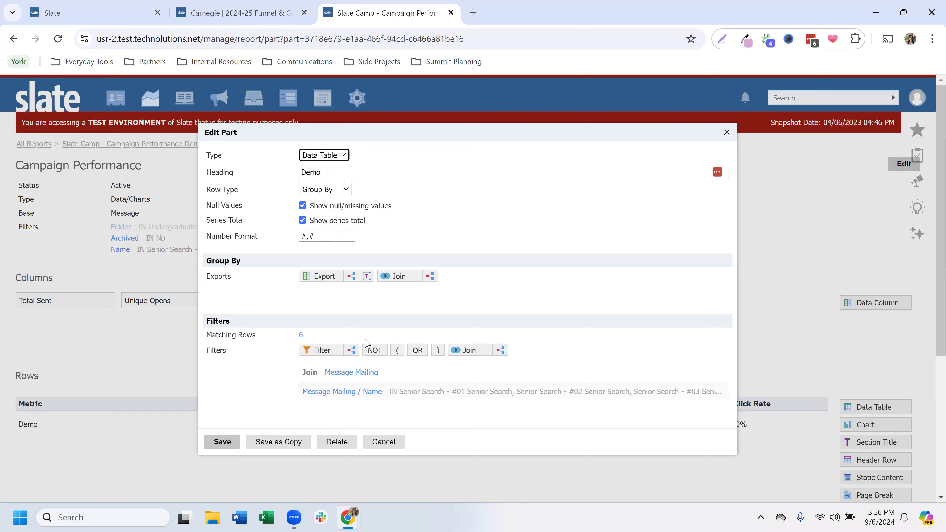
Step: Add a subquery export named "name + topic" to the Demo grouping and set its output to Concatenate
left_click(351, 277)
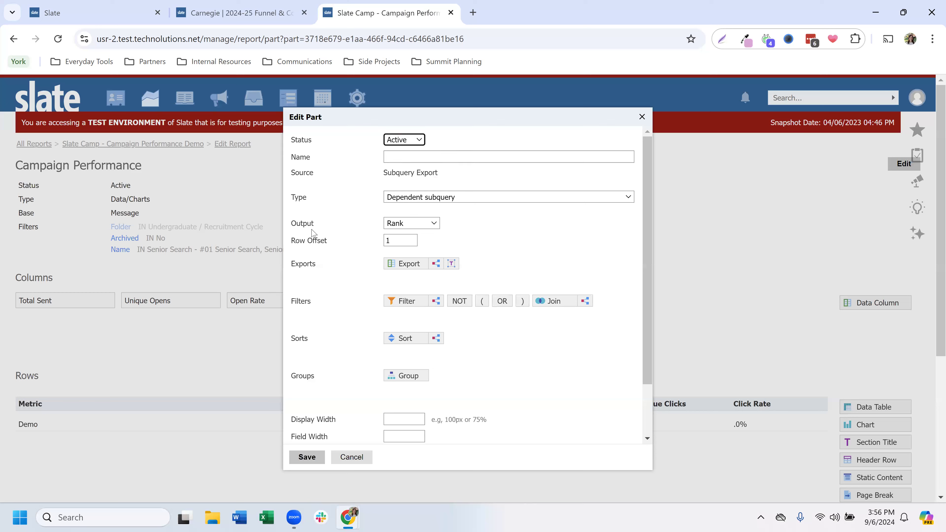
double_click(303, 224)
left_click(425, 225)
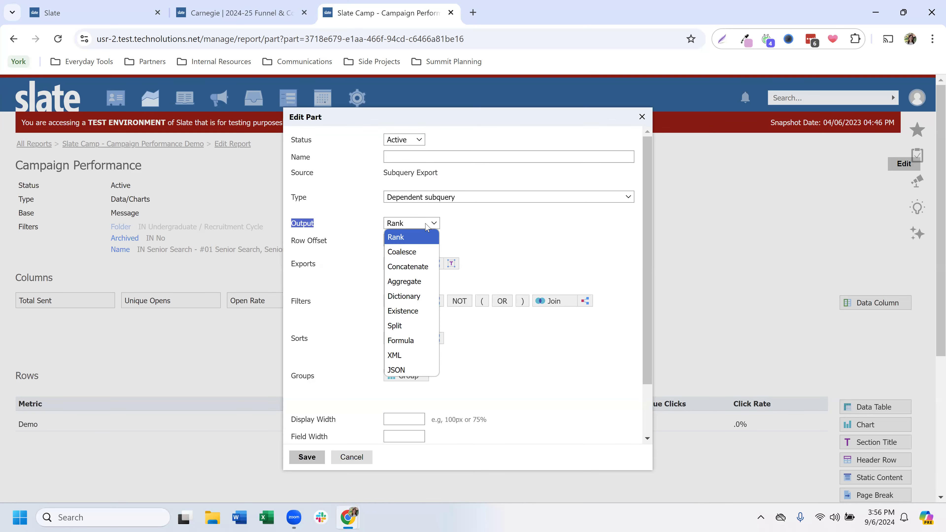
left_click(417, 273)
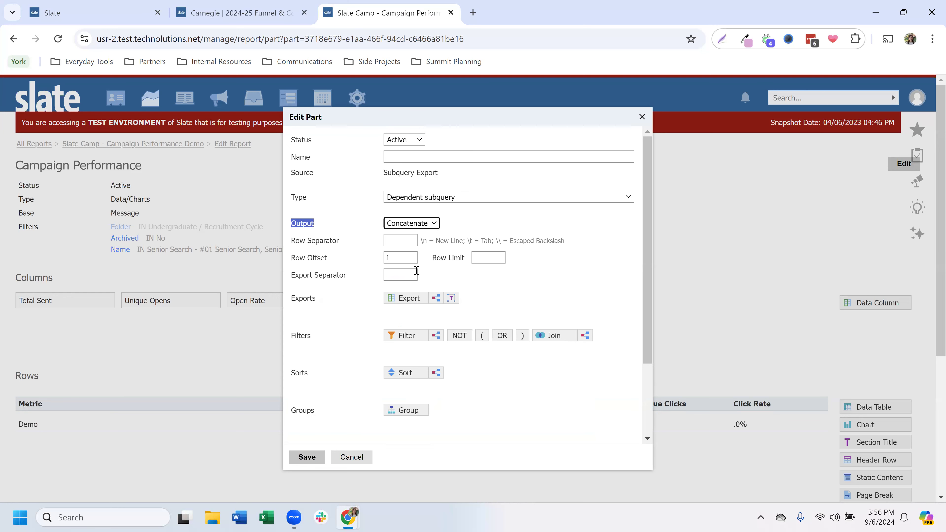
left_click(443, 157)
type("name ")
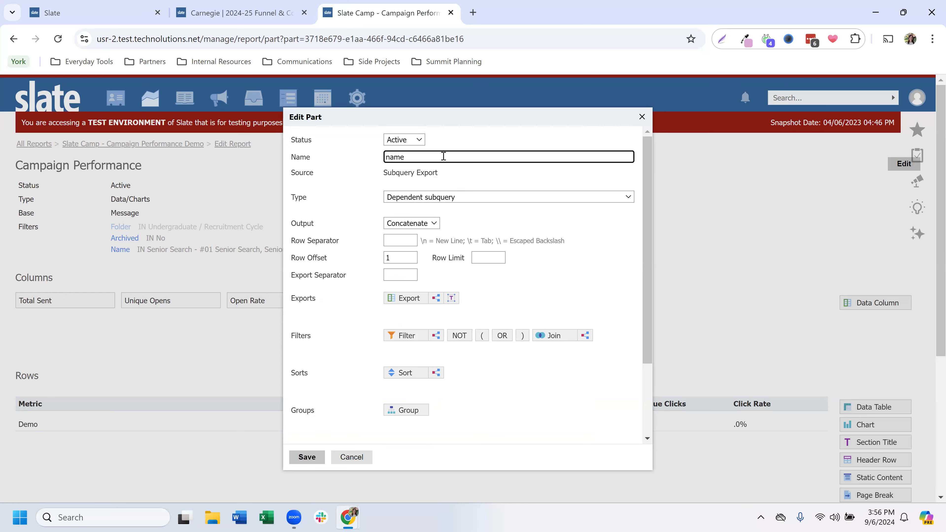
type("+")
type("topic")
Step: Join Message Mailing in the name + topic subquery, add its Name and UTM Term exports, and save through to the Demo table
left_click(546, 335)
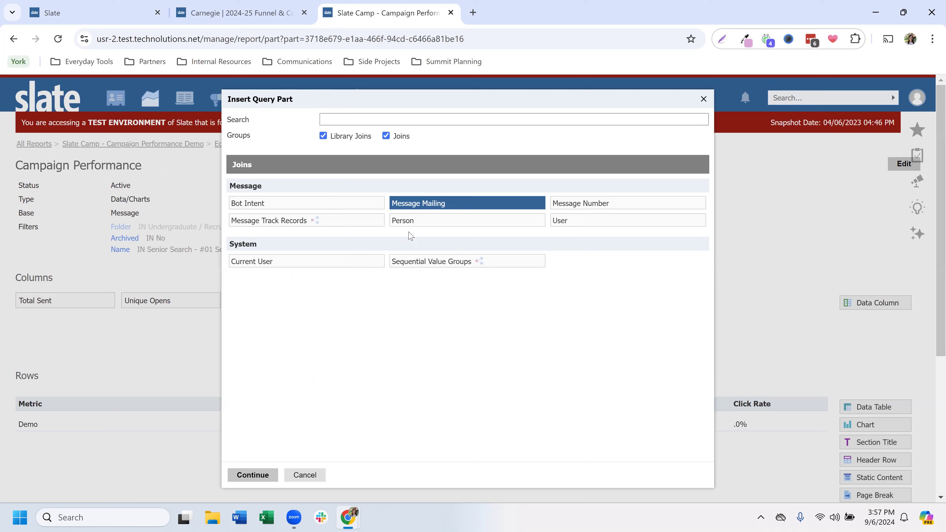
left_click(253, 475)
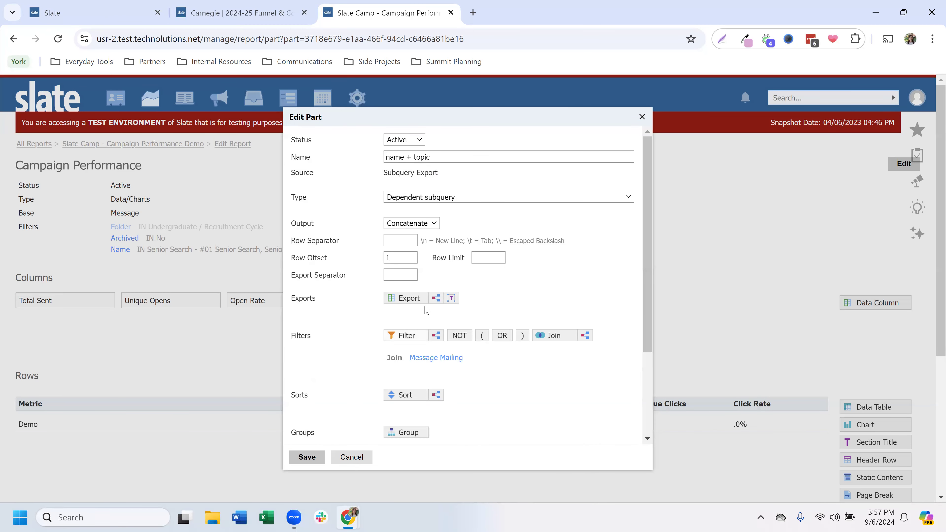
left_click(408, 298)
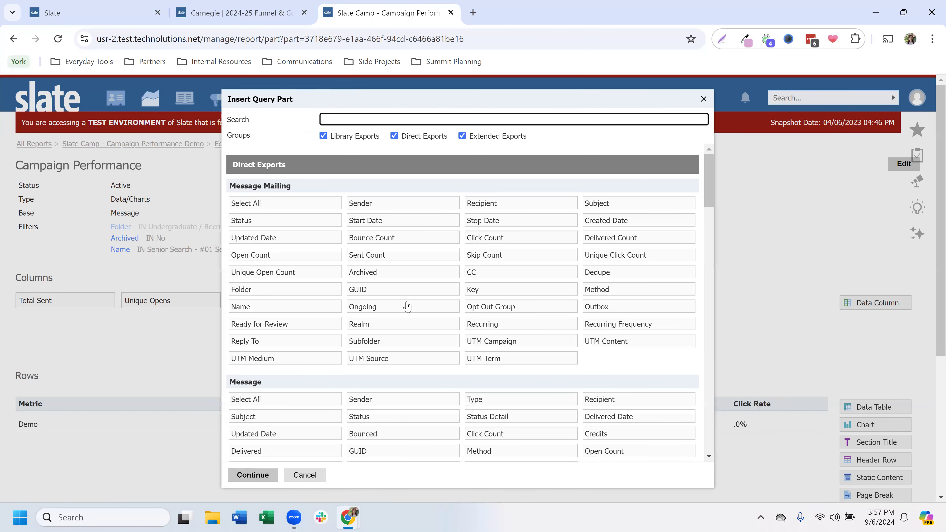
left_click(257, 312)
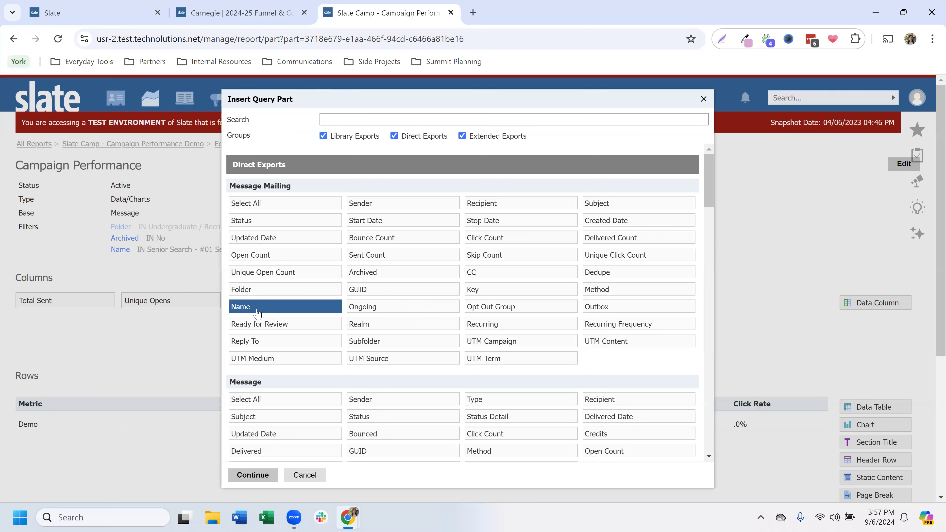
left_click(512, 359)
left_click(267, 474)
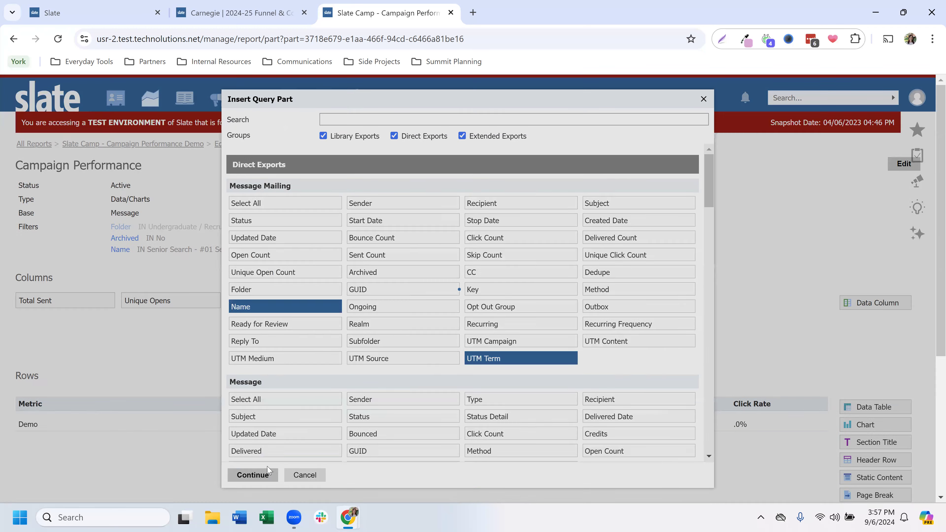
left_click(306, 457)
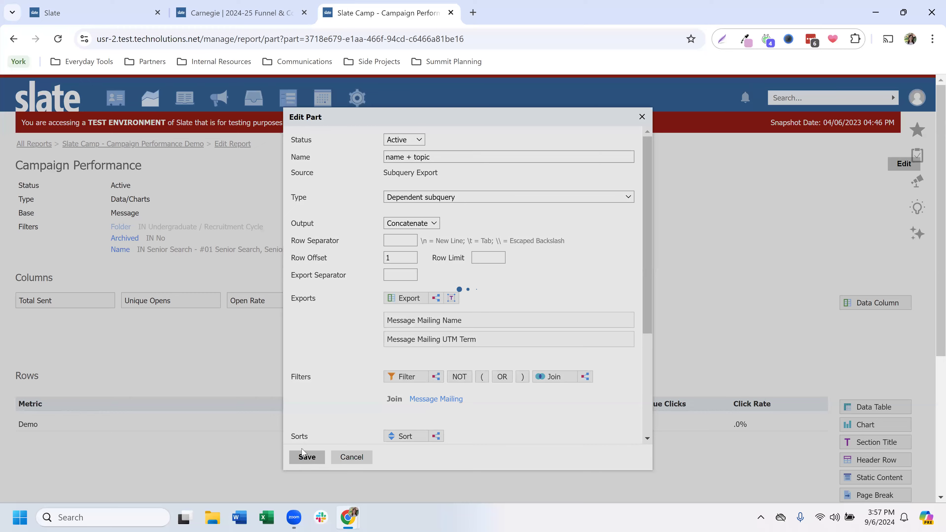
left_click(225, 443)
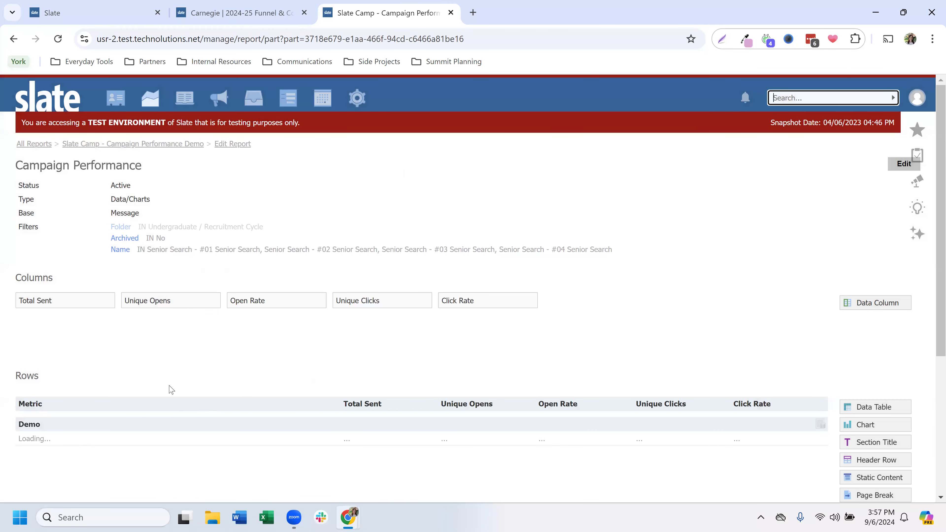
Step: Reopen the Demo table's name + topic export, set its export separator to " | " with surrounding spaces, and save
scroll(104, 360, "down", 2)
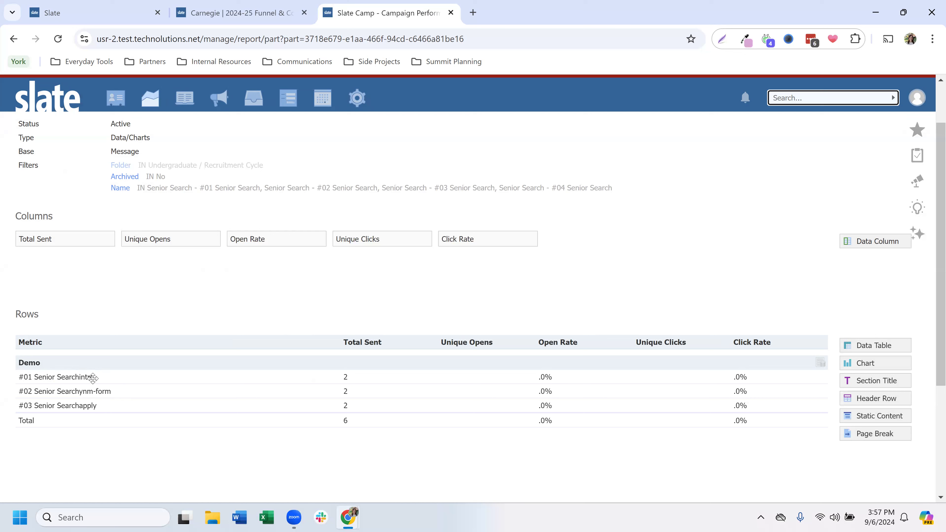
left_click(127, 385)
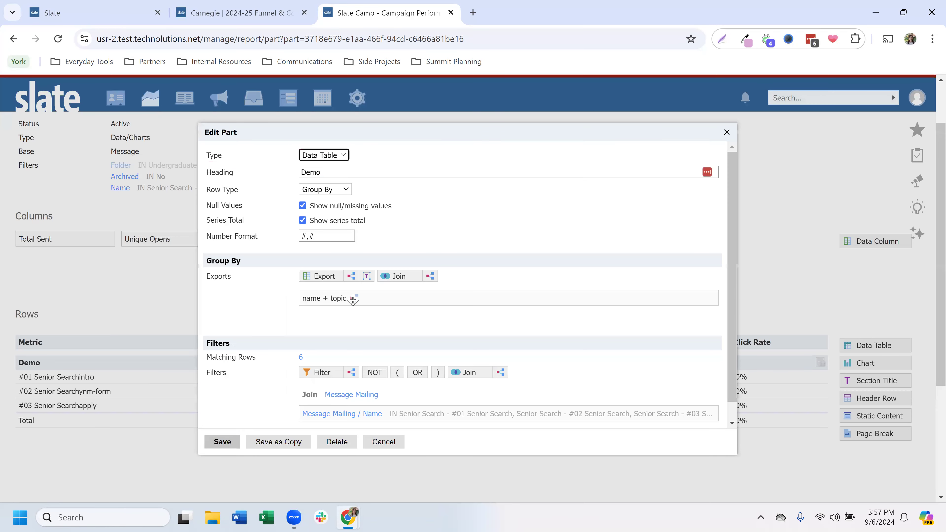
left_click(353, 299)
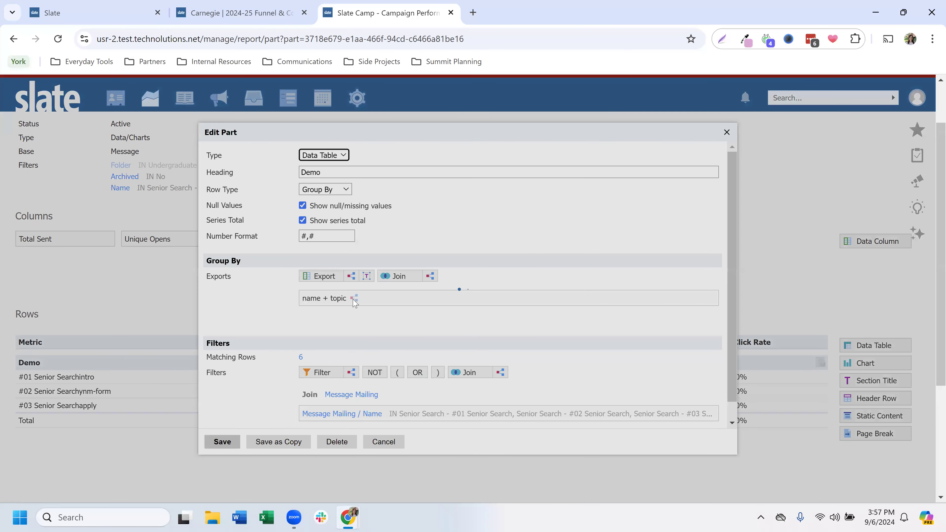
left_click_drag(292, 335, 357, 339)
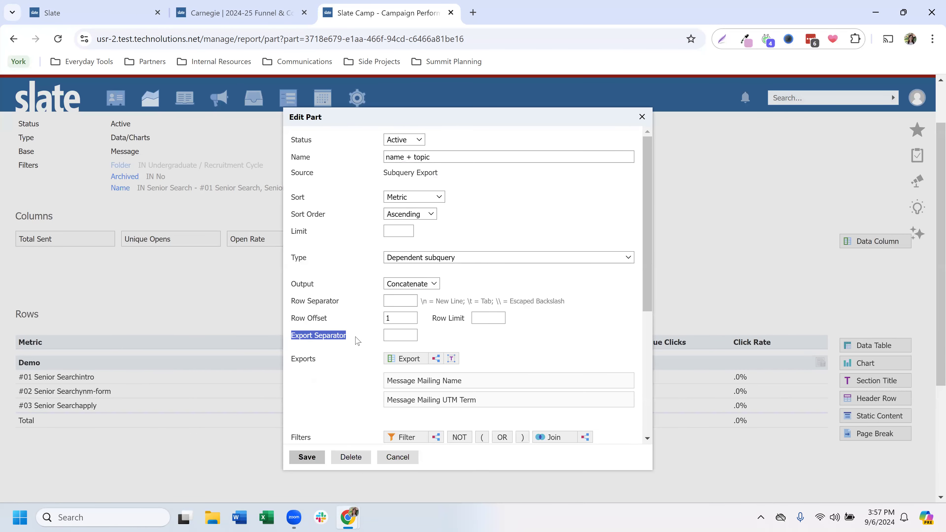
left_click(391, 339)
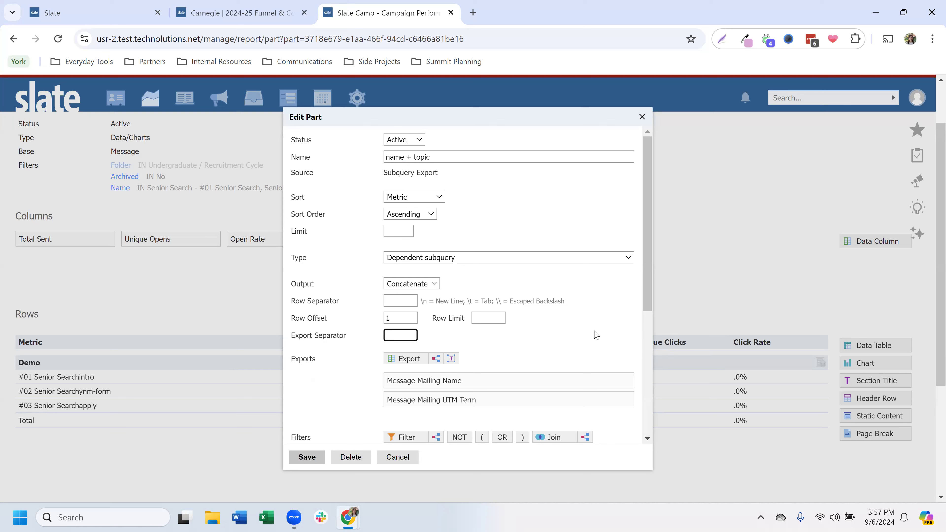
type("|")
left_click(305, 459)
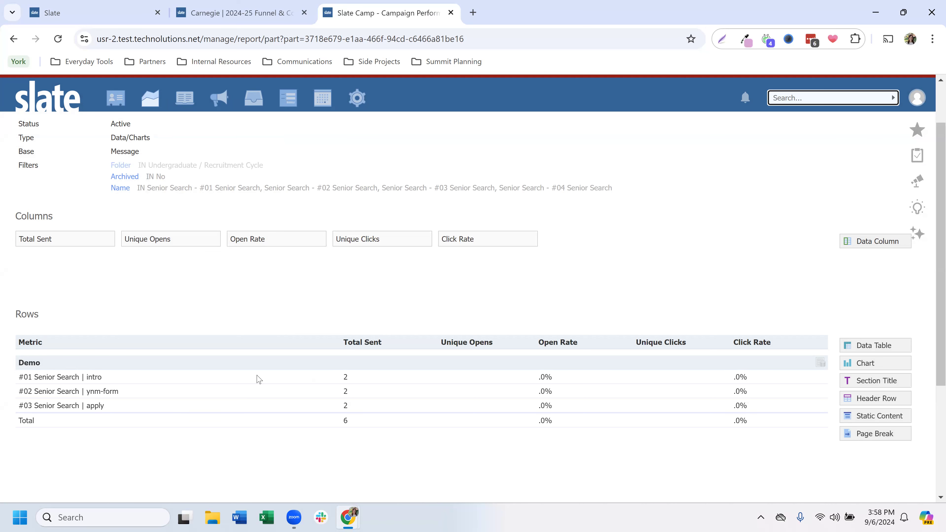
Step: Open the Demo data table, add another subquery export to its grouping, and join Person in it
left_click(257, 398)
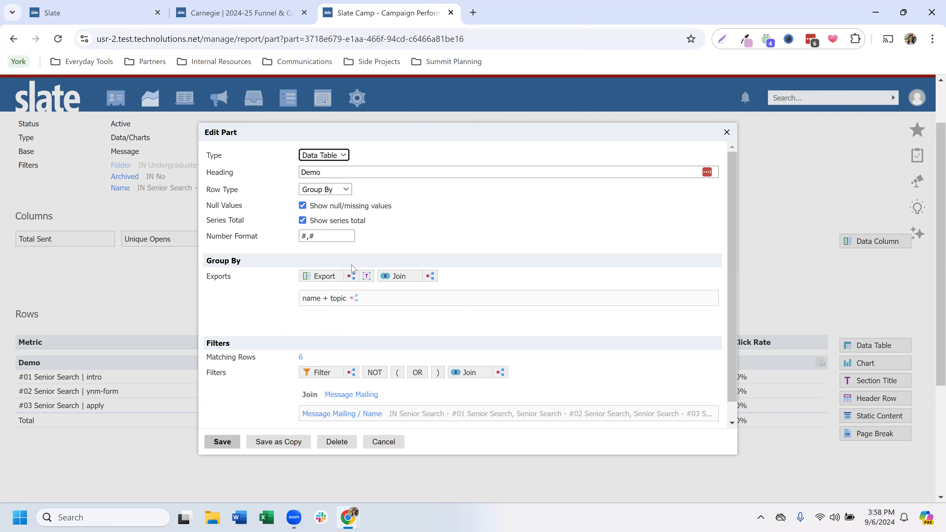
left_click(354, 278)
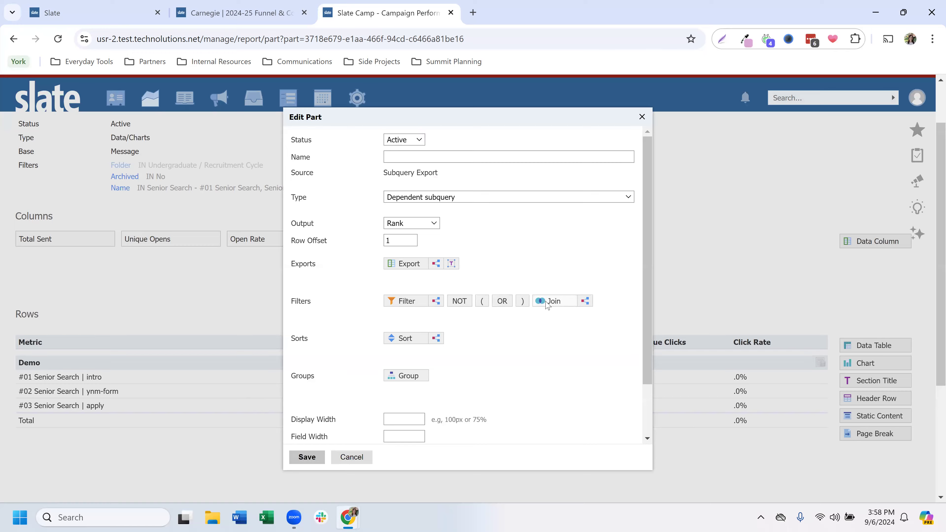
left_click(547, 302)
left_click(446, 220)
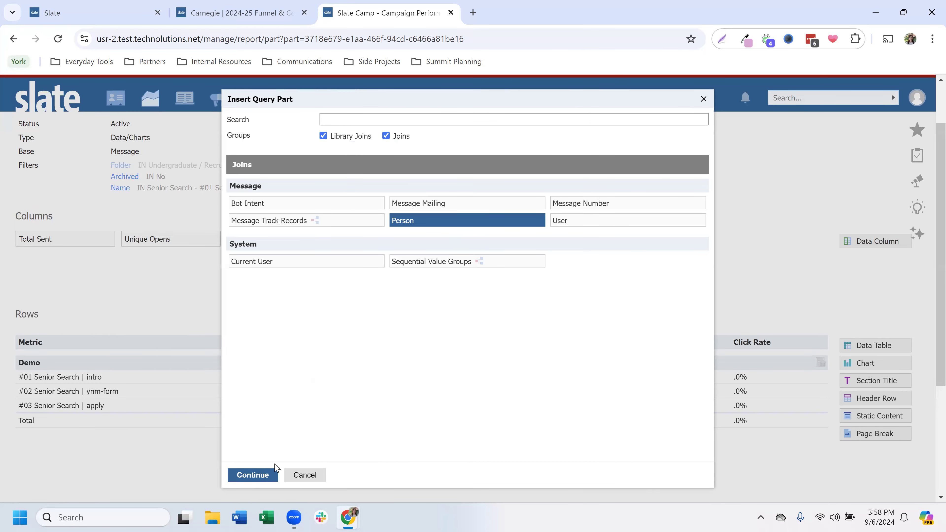
left_click(276, 471)
left_click(316, 468)
Step: Join the person's Address by Rank Overall in the new subquery export with its rank set to 1
left_click(555, 304)
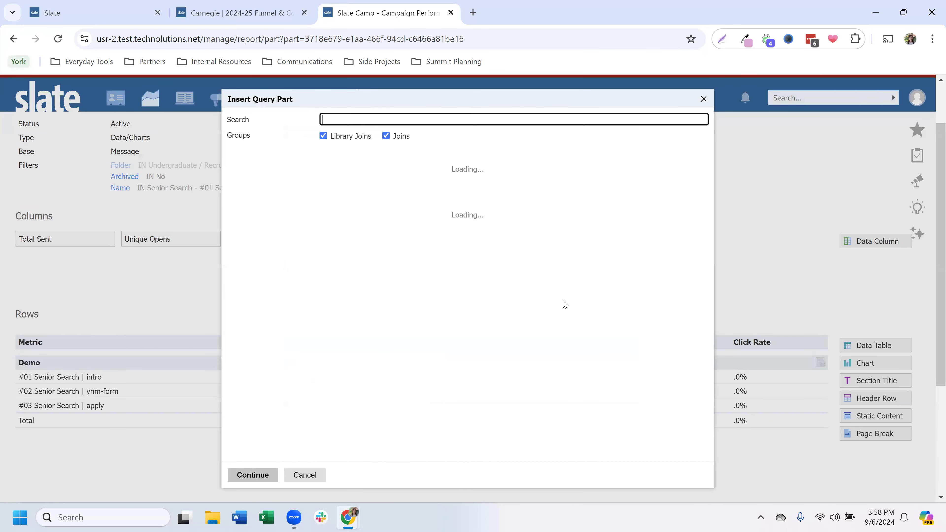
type("add")
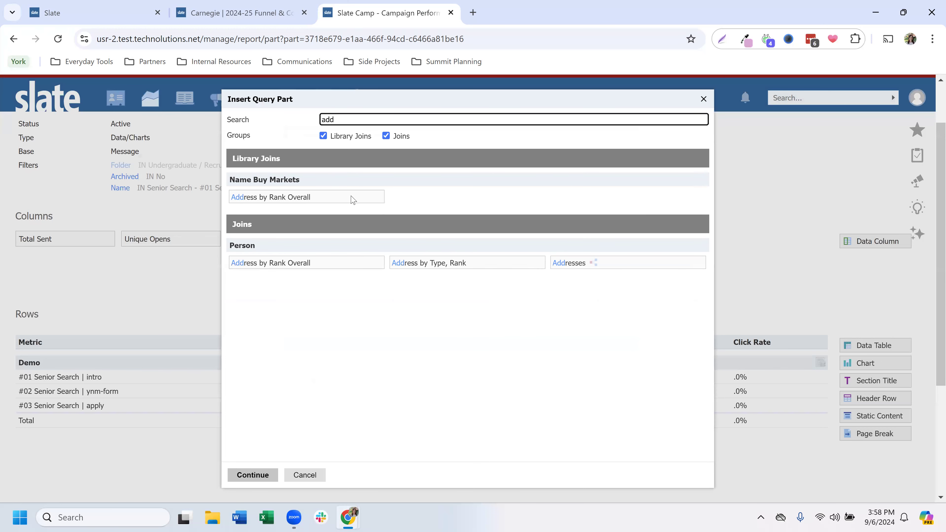
left_click(352, 198)
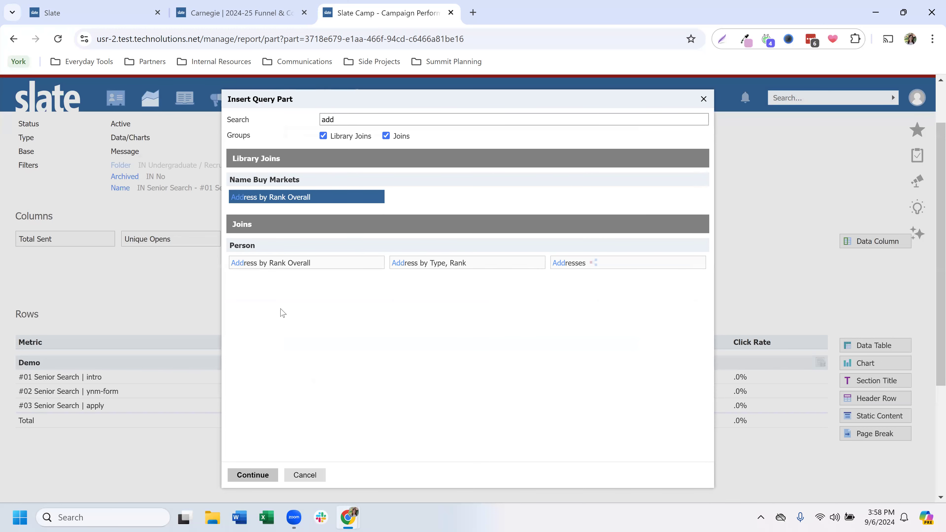
left_click(283, 264)
key("Return")
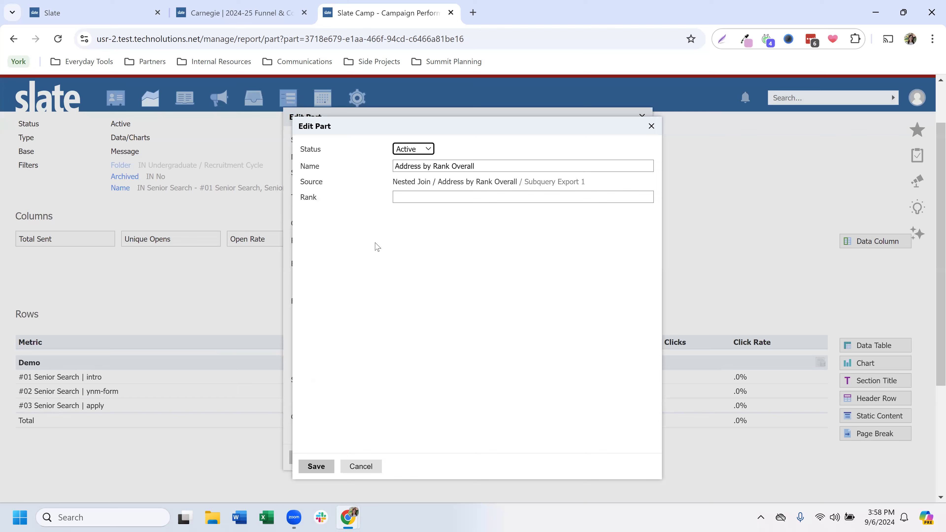
left_click(404, 197)
type("1")
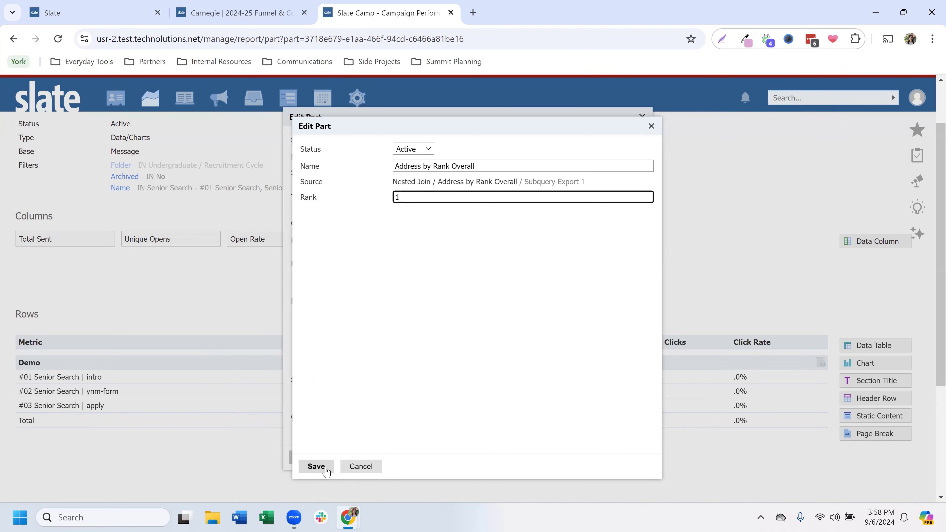
left_click(316, 467)
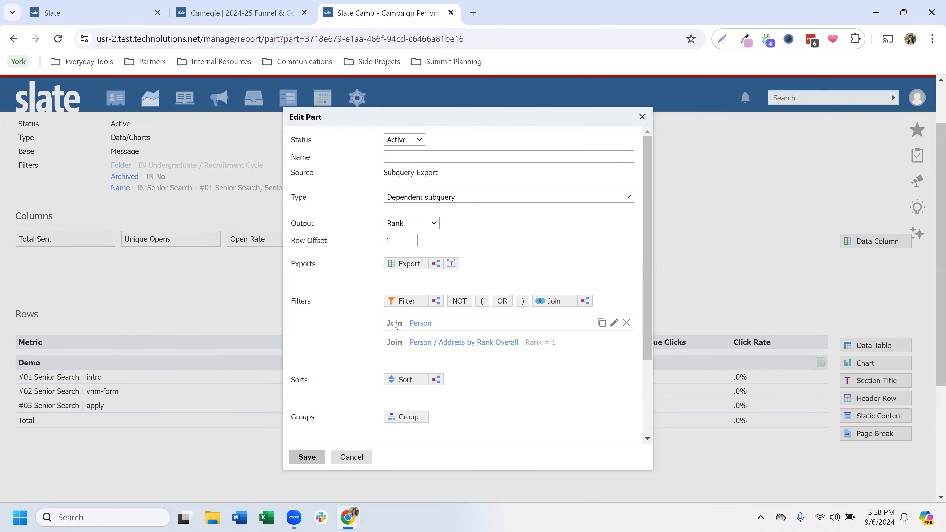
Step: Add the Address by Rank Overall Region export to the subquery, name the subquery State, and save through the Demo table
left_click(410, 264)
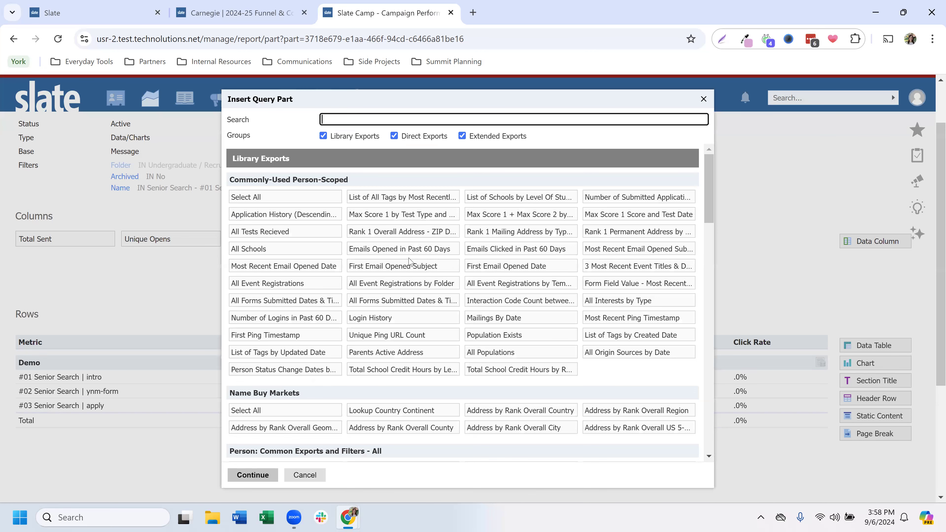
type("reg")
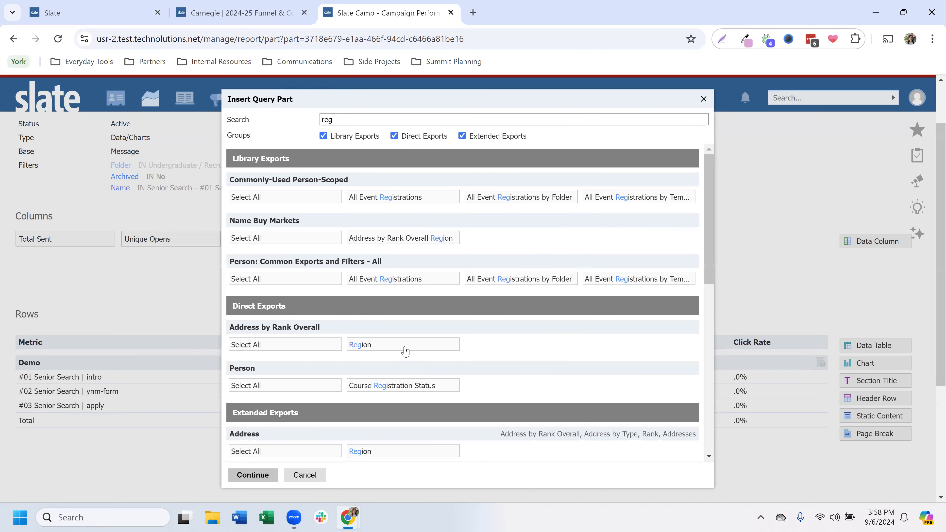
left_click(405, 352)
left_click(253, 475)
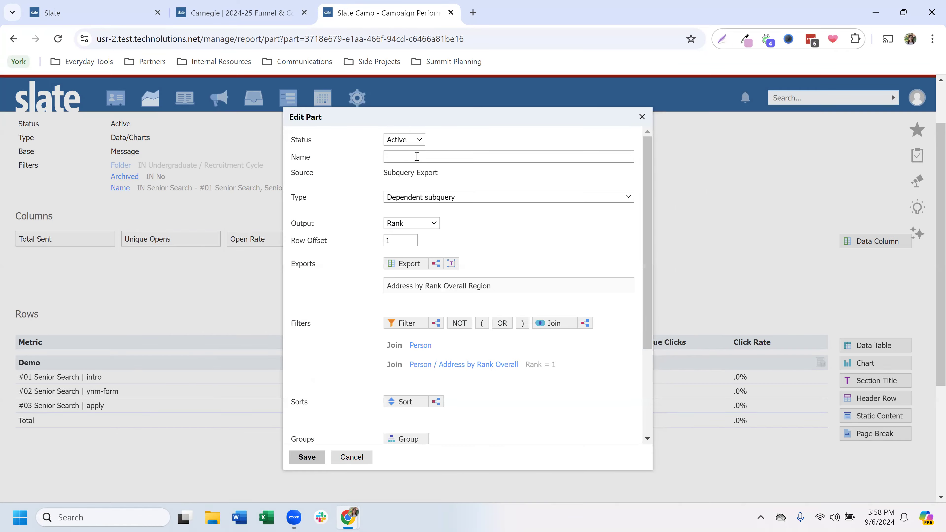
left_click(417, 158)
type("State")
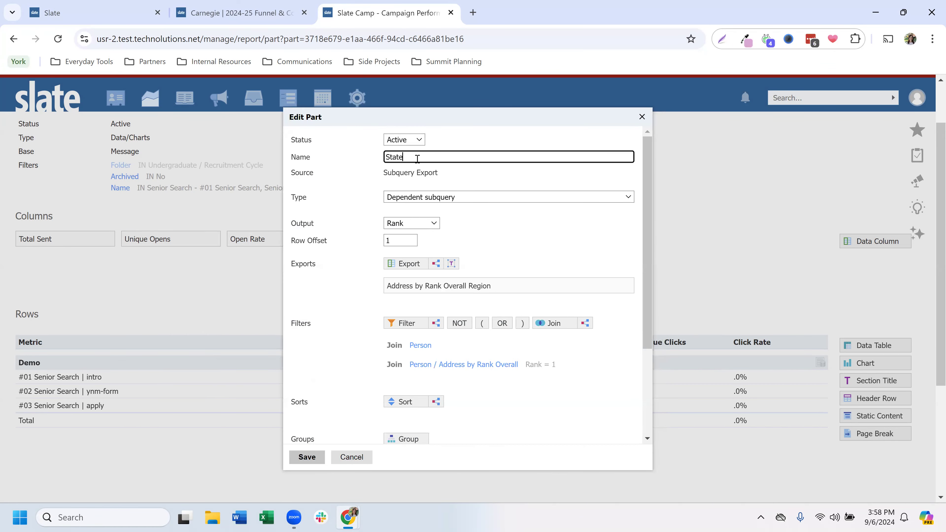
left_click(307, 456)
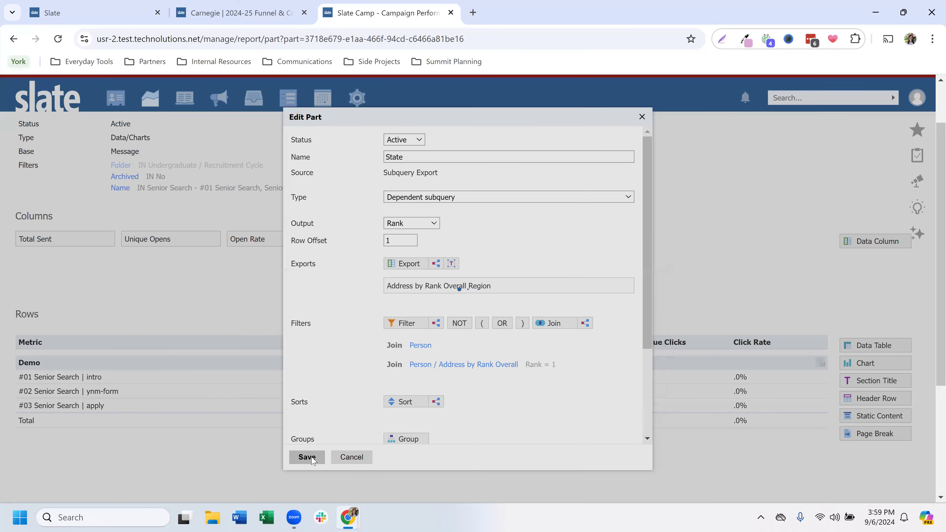
left_click(219, 441)
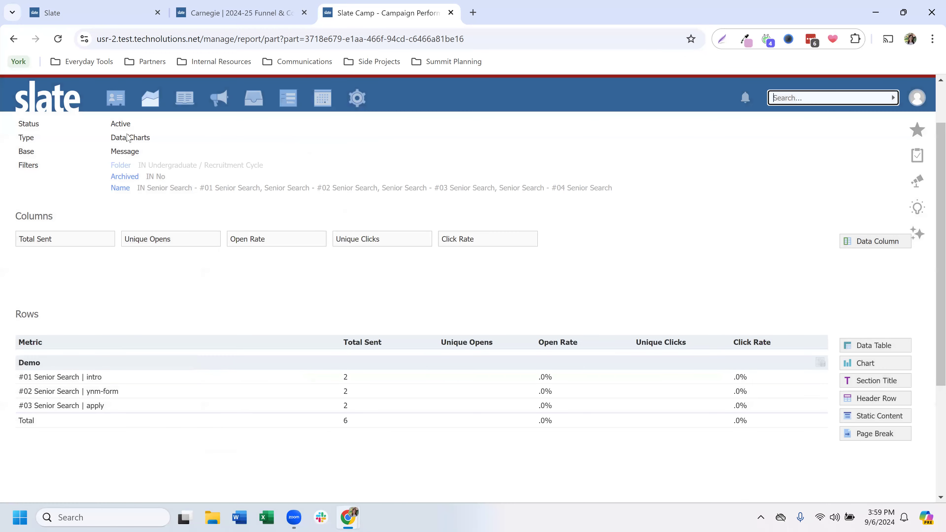
Step: View the rendered Campaign Performance Demo report and expand the "#01 Senior Search | intro" row to examine its breakdown by state
scroll(130, 179, "up", 2)
left_click(141, 149)
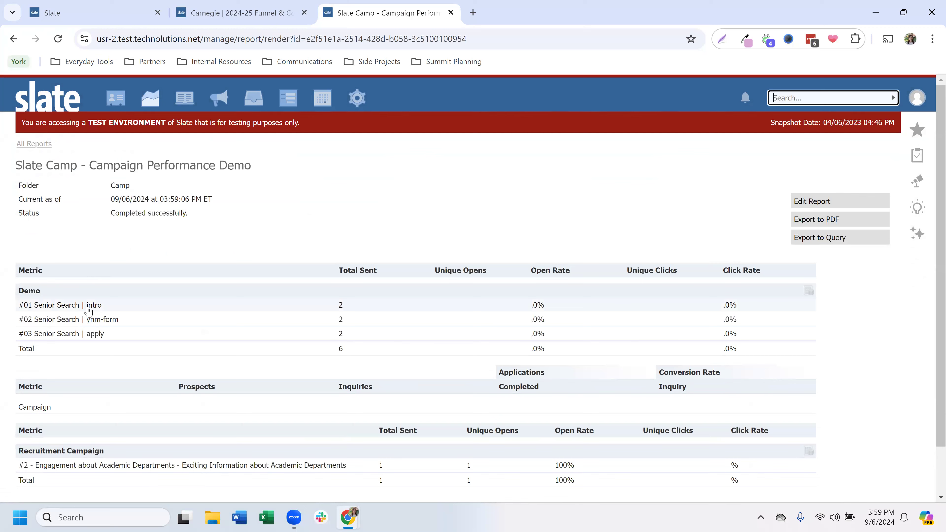
left_click(93, 306)
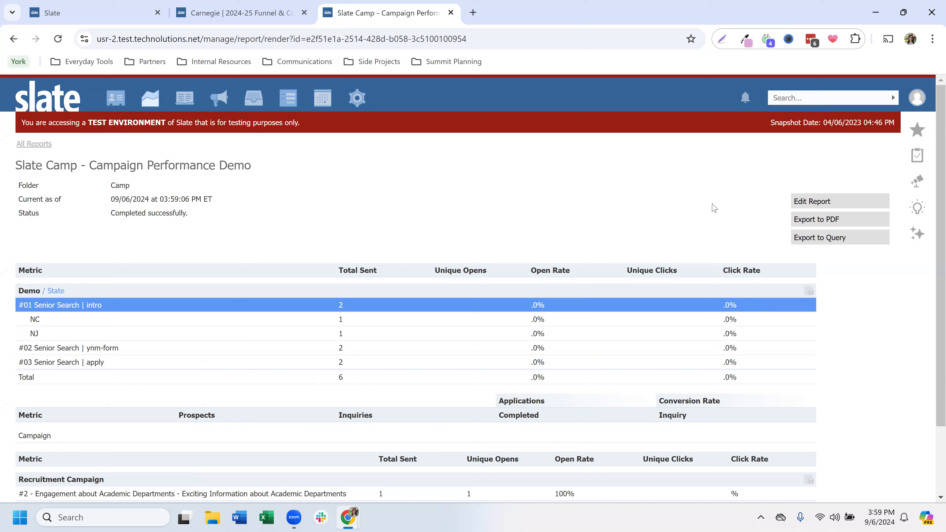
Step: Edit the report, reopen the Demo table in the first Campaign Performance part, and delete its State export
left_click(819, 203)
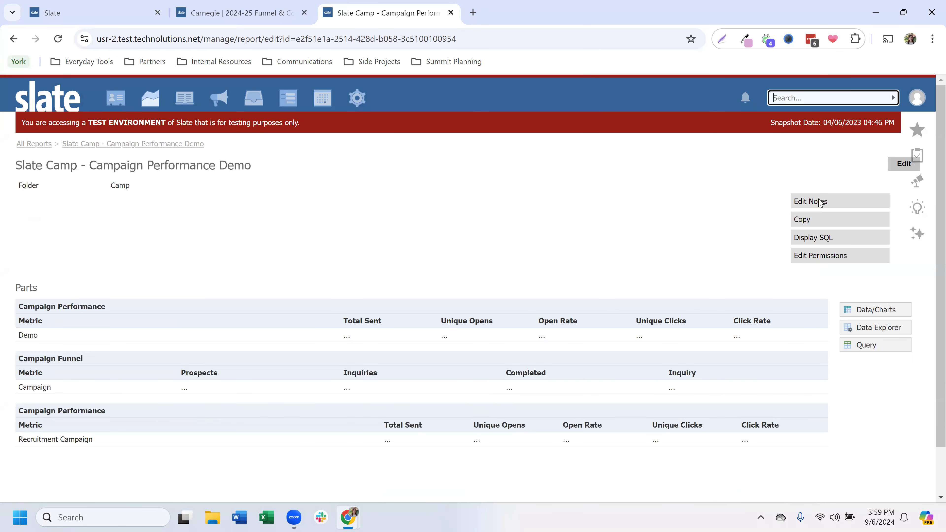
left_click(391, 341)
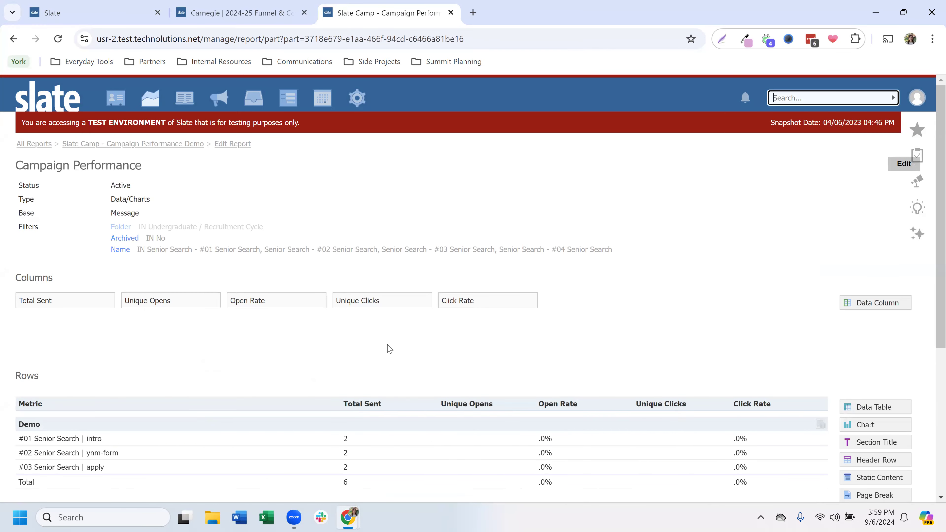
left_click(343, 444)
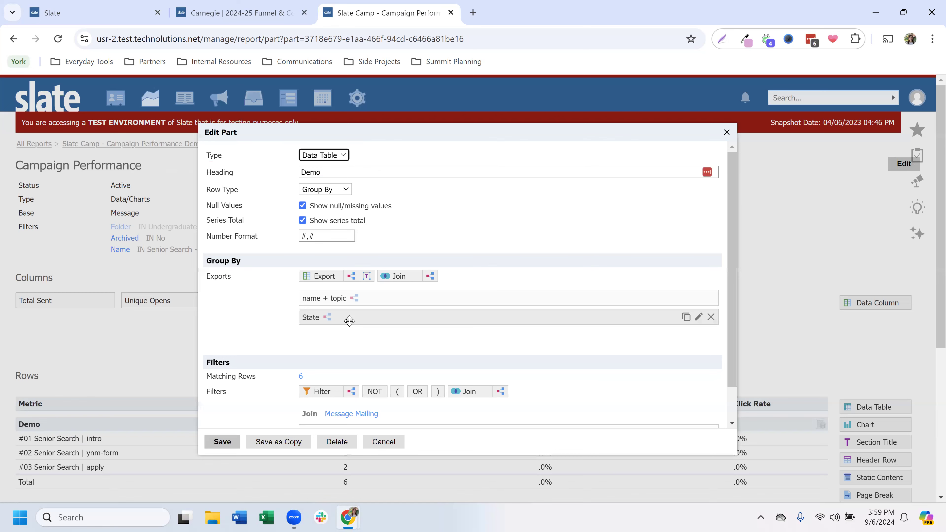
left_click(711, 317)
left_click(536, 123)
Step: Add a subquery export to the Demo grouping with its output set to Existence, and join Person in it
left_click(353, 278)
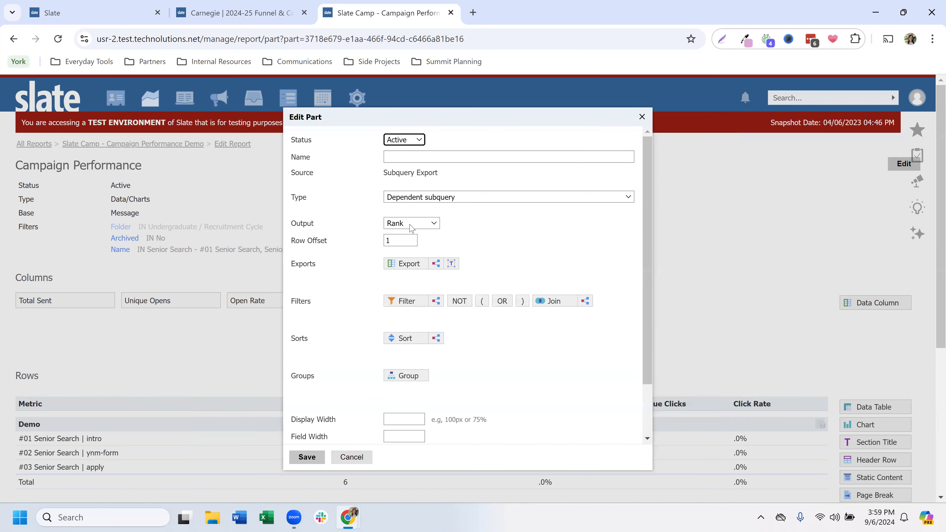
left_click(410, 225)
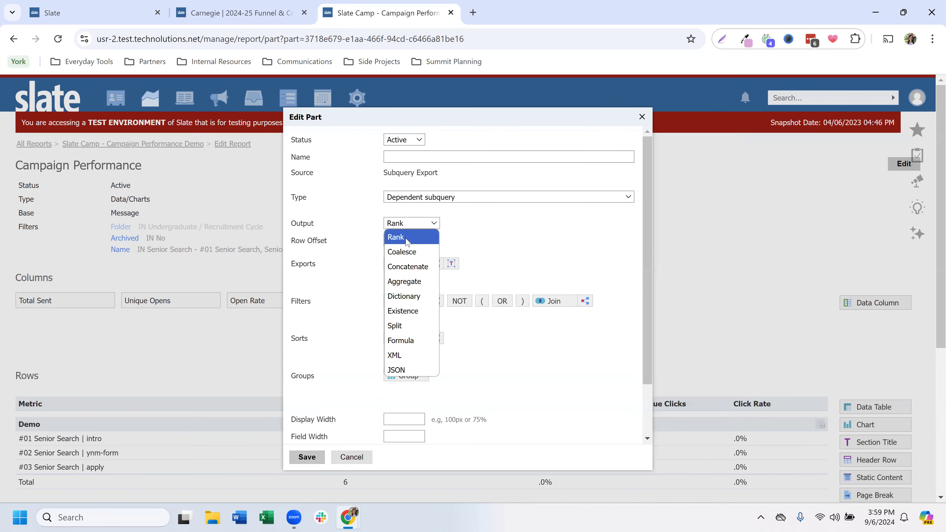
left_click(411, 311)
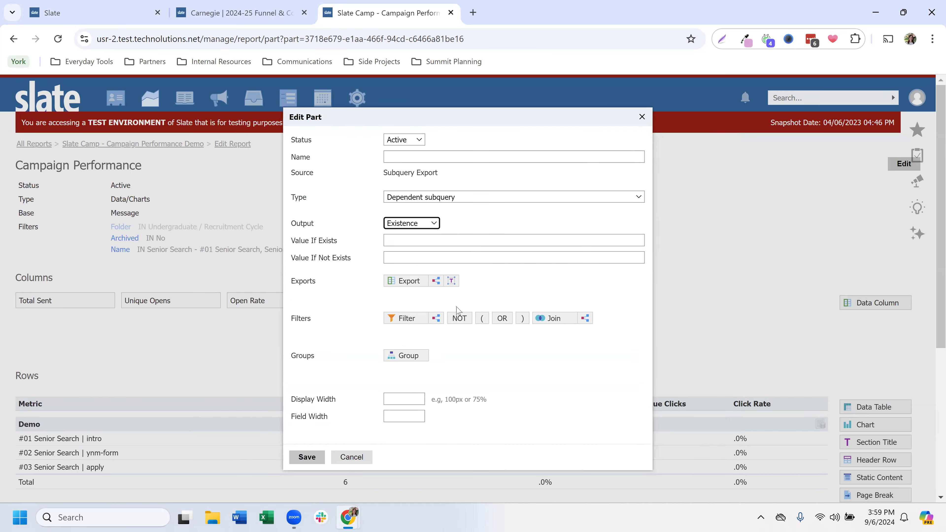
left_click(547, 319)
left_click(489, 223)
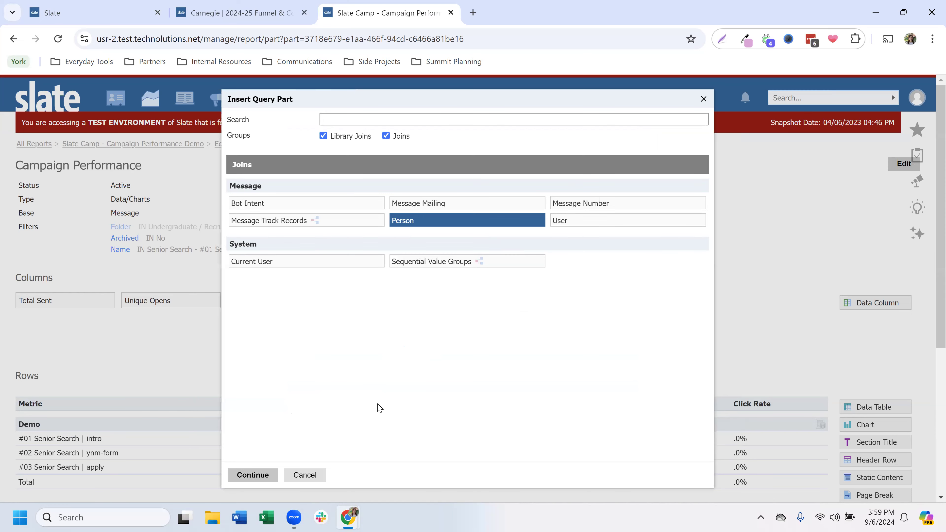
left_click(252, 475)
left_click(329, 468)
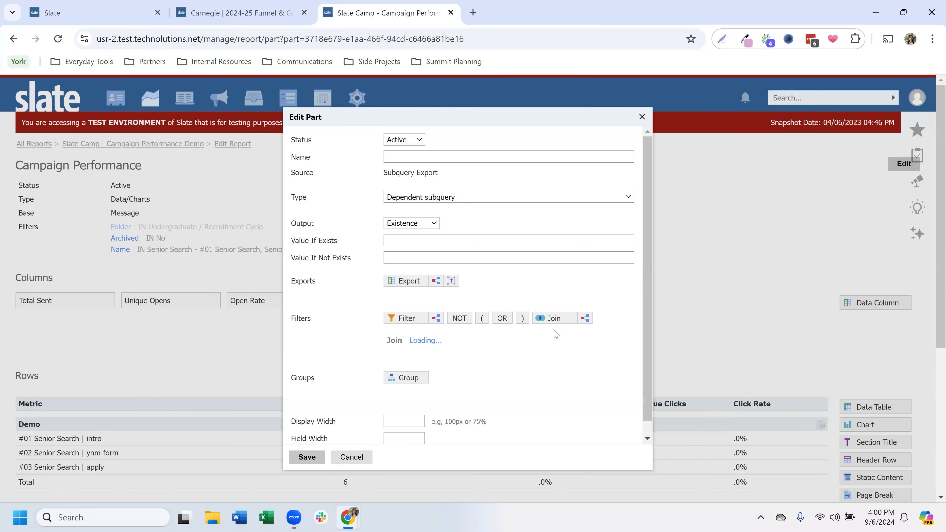
Step: Join the person's Address by Rank Overall in the Existence subquery with its rank set to 1
left_click(551, 319)
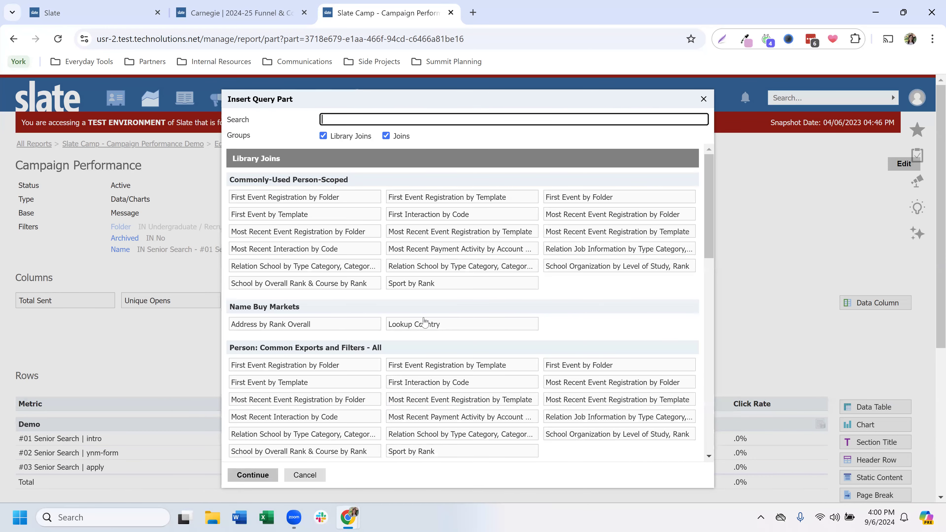
type("add")
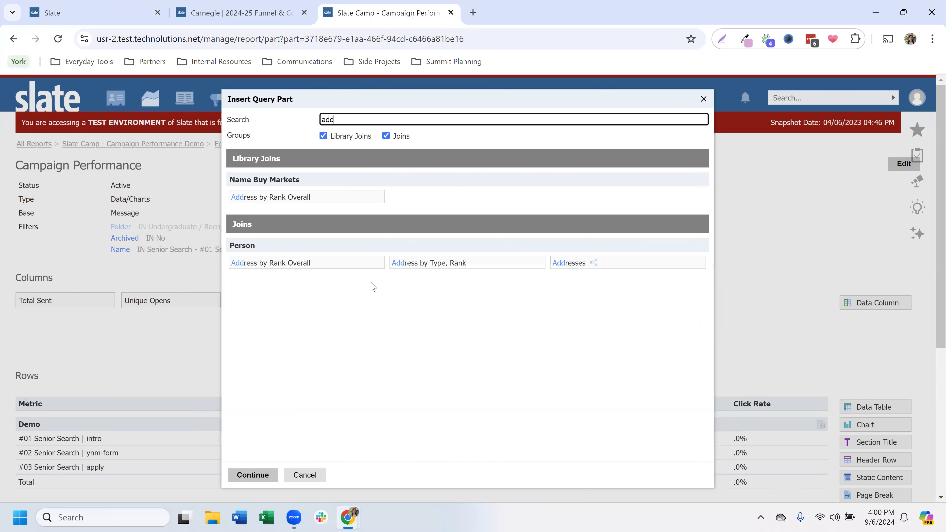
left_click(354, 266)
left_click(272, 475)
left_click(416, 198)
type("1")
left_click(320, 466)
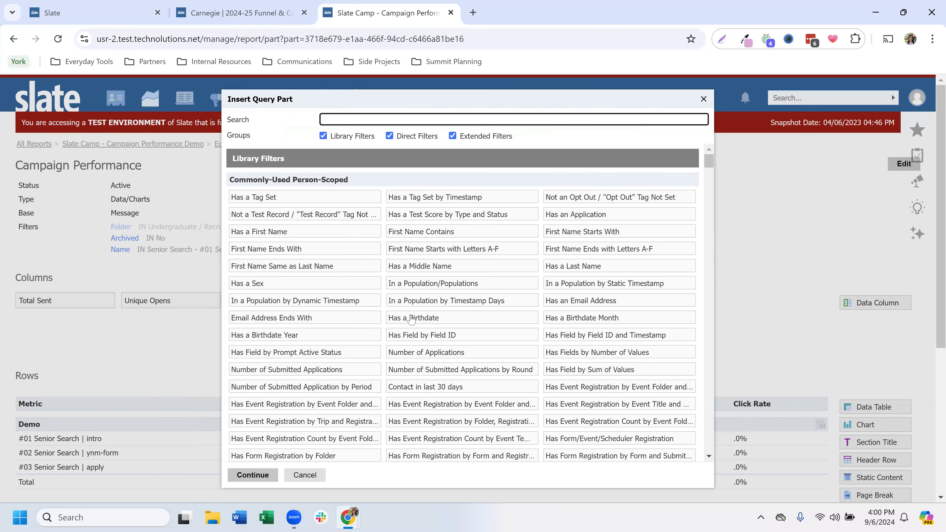
Step: Add a US State/Territory filter on Address by Rank Overall to the subquery, set to IN New Jersey, and save it
type("stat")
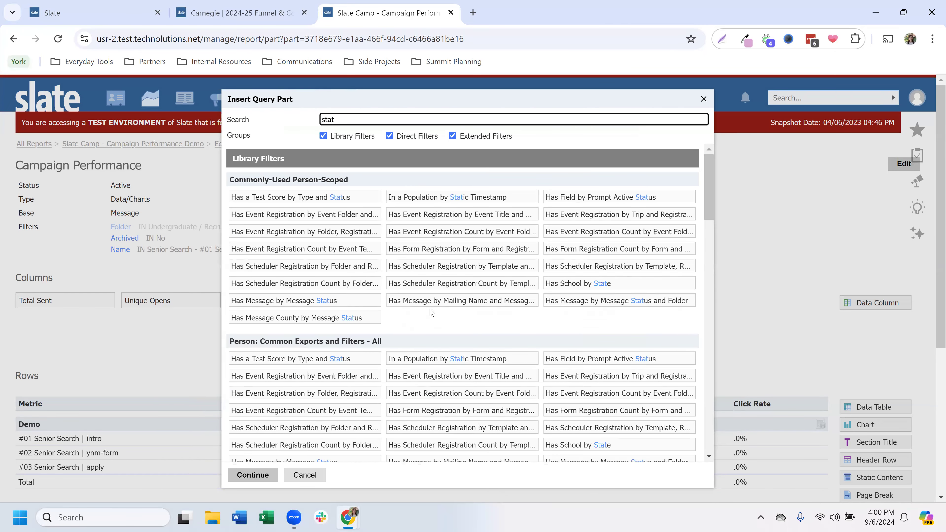
type("e")
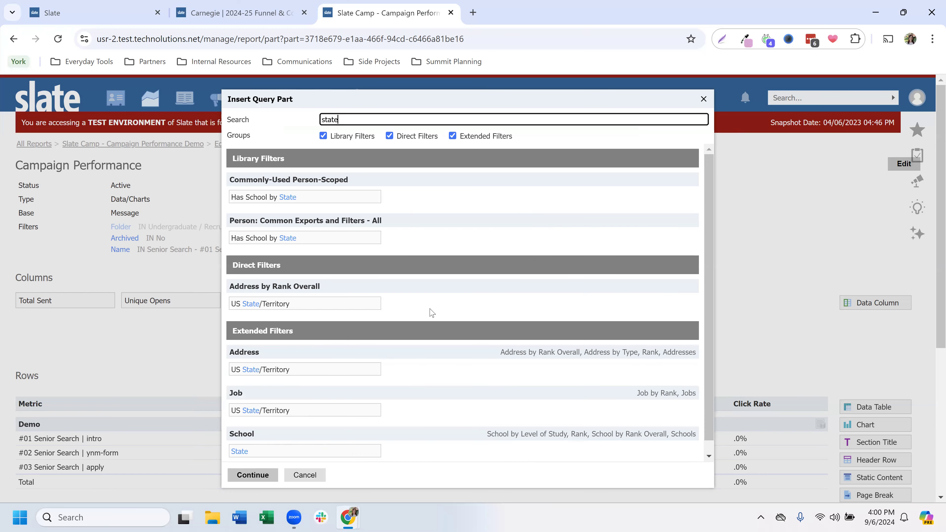
left_click(330, 305)
left_click(252, 474)
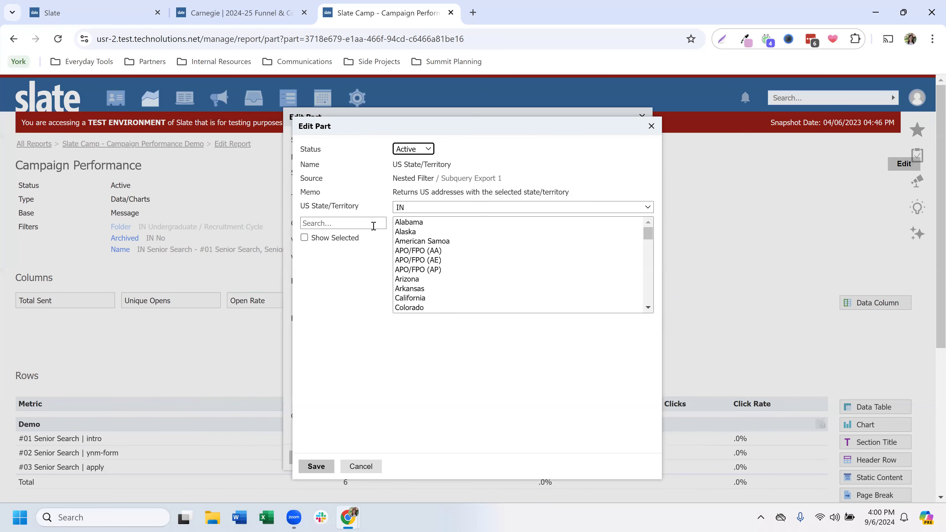
left_click(371, 223)
type("new")
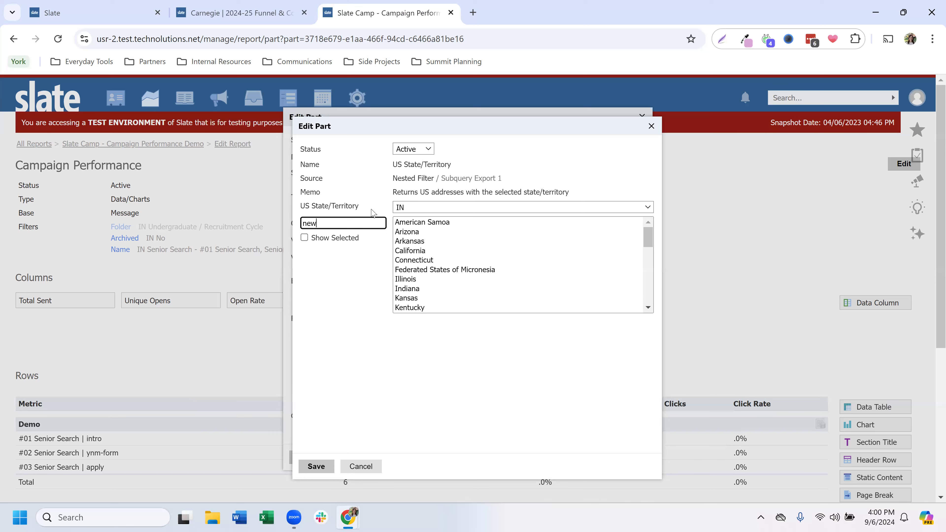
left_click(412, 232)
left_click(330, 466)
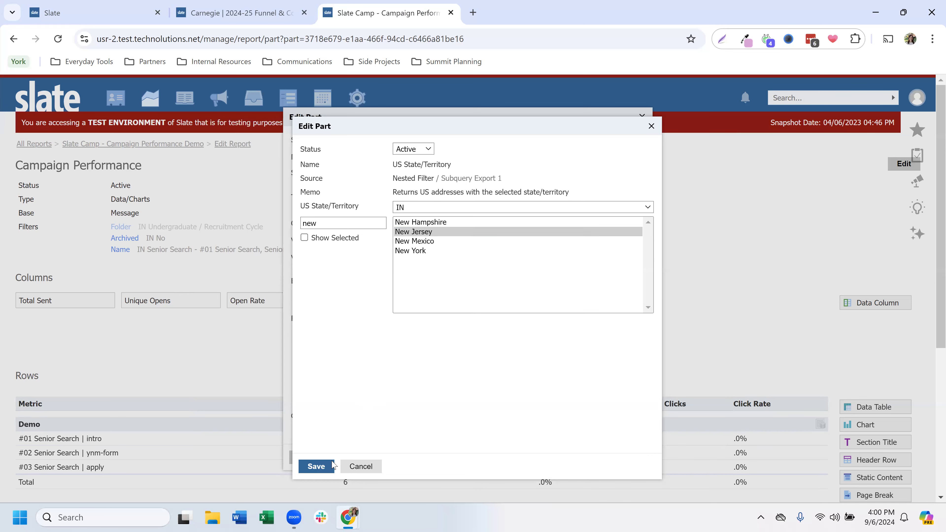
Step: Set the subquery's value if exists to "In-State" and its value if not exists to "Out-Of-State"
left_click(408, 241)
type("In")
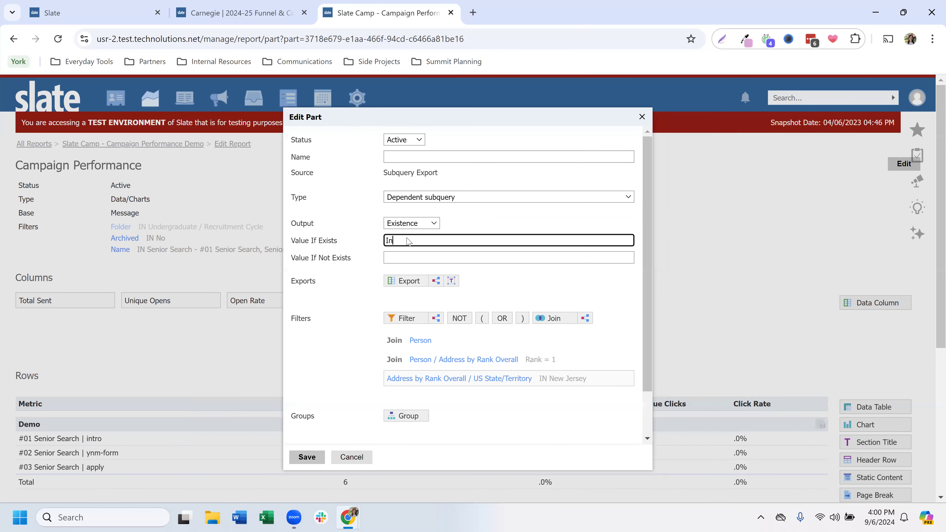
type("-State")
left_click(411, 257)
type("Out-Of-State")
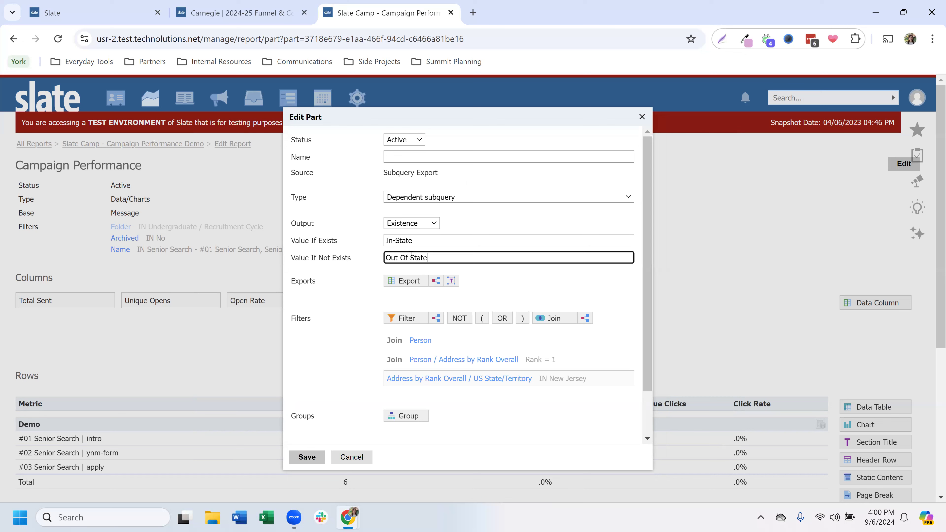
Step: Name the existence subquery export "State" and save it along with the Demo data table
left_click(421, 157)
type("State")
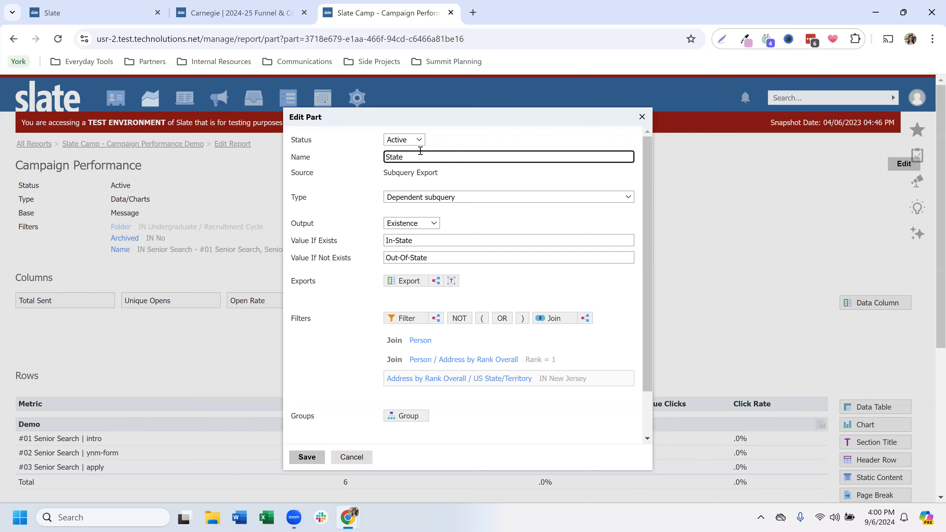
left_click(304, 457)
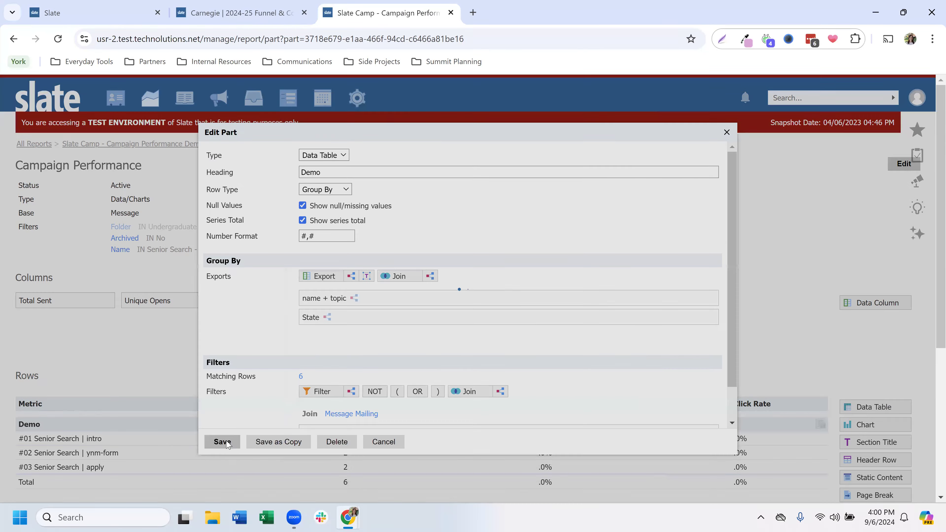
left_click(228, 445)
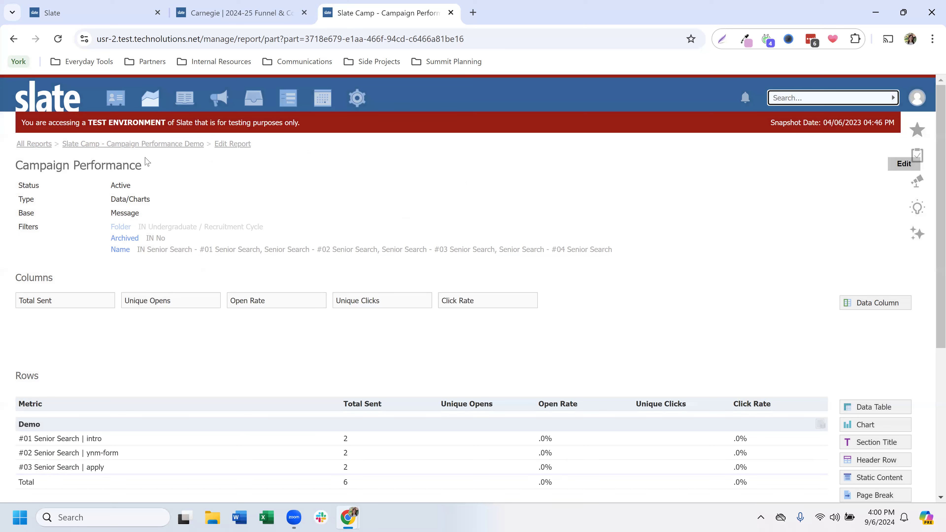
Step: Open the rendered Slate Camp - Campaign Performance Demo report and expand the "#01 Senior Search | intro" row into its State breakdown
left_click(160, 148)
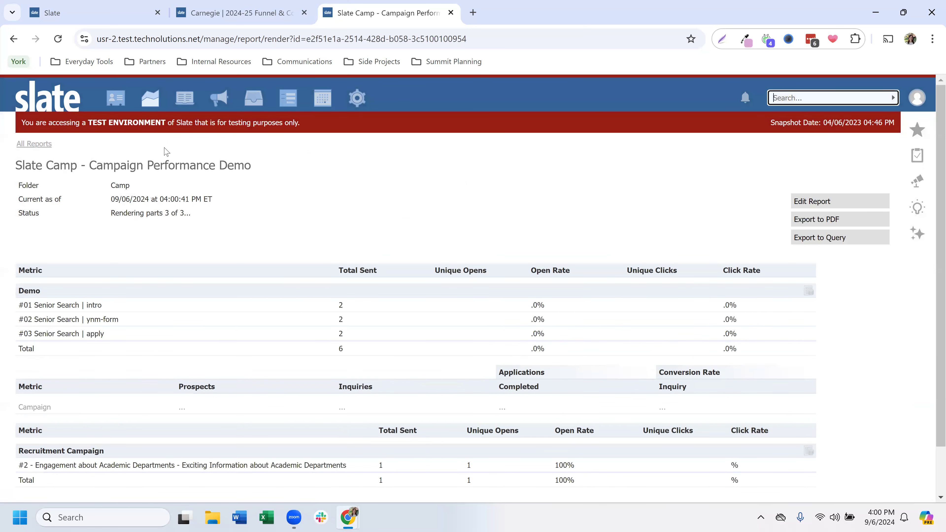
left_click(73, 306)
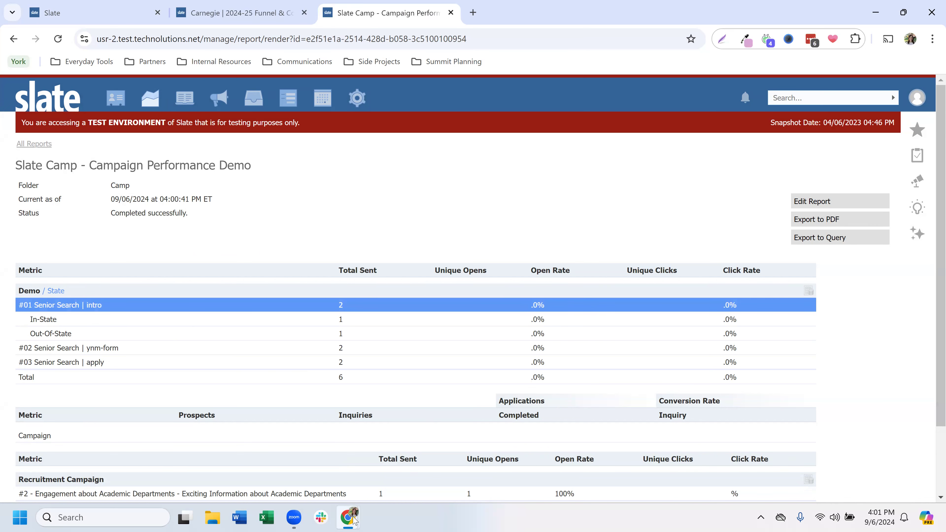
mouse_move(353, 519)
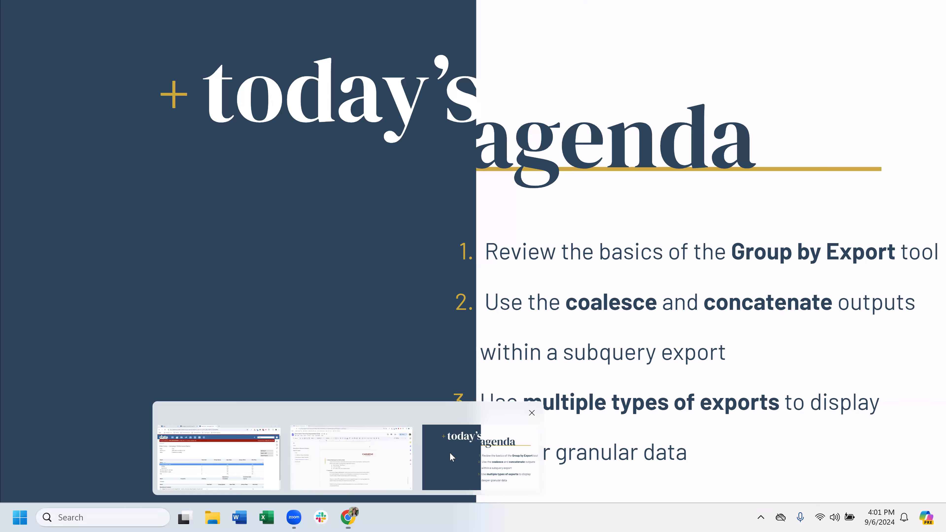